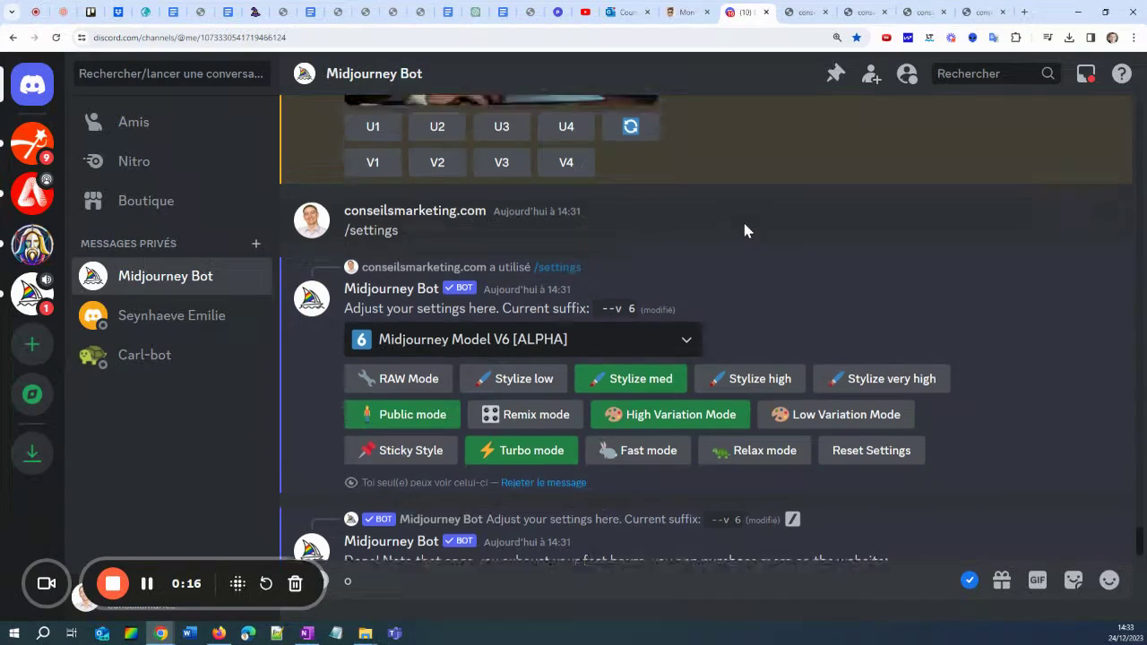
Step: Examine the "a pirate girl using a computer" --v 5.2 image grid and the other pirate girl grid at full size
scroll(626, 287, up, 15)
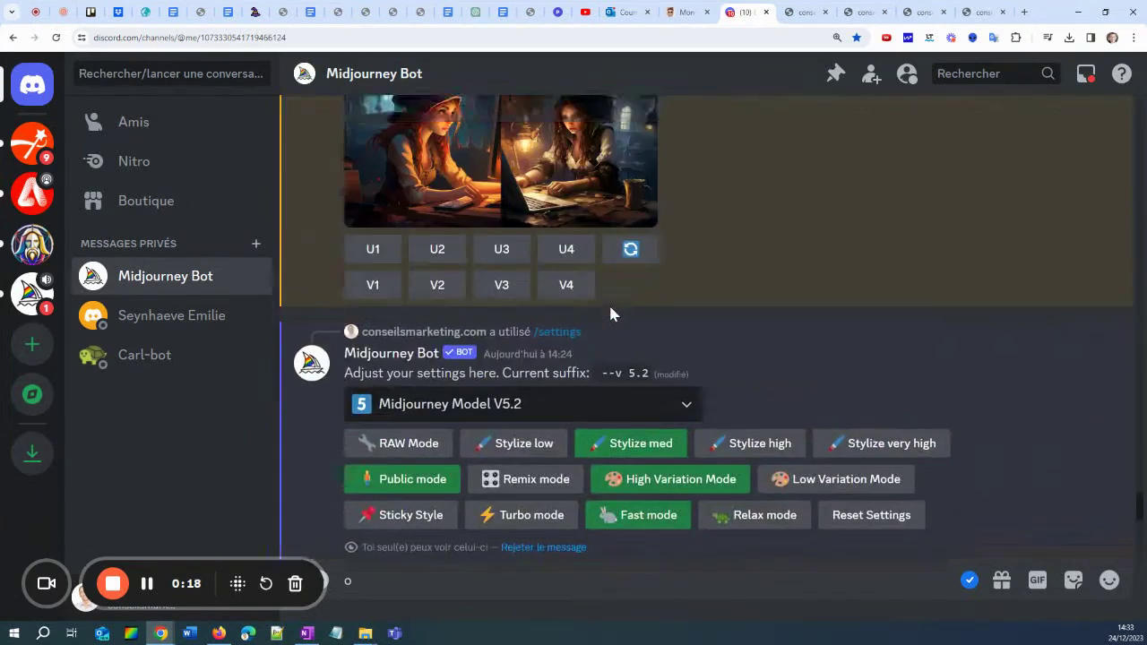
scroll(611, 304, down, 3)
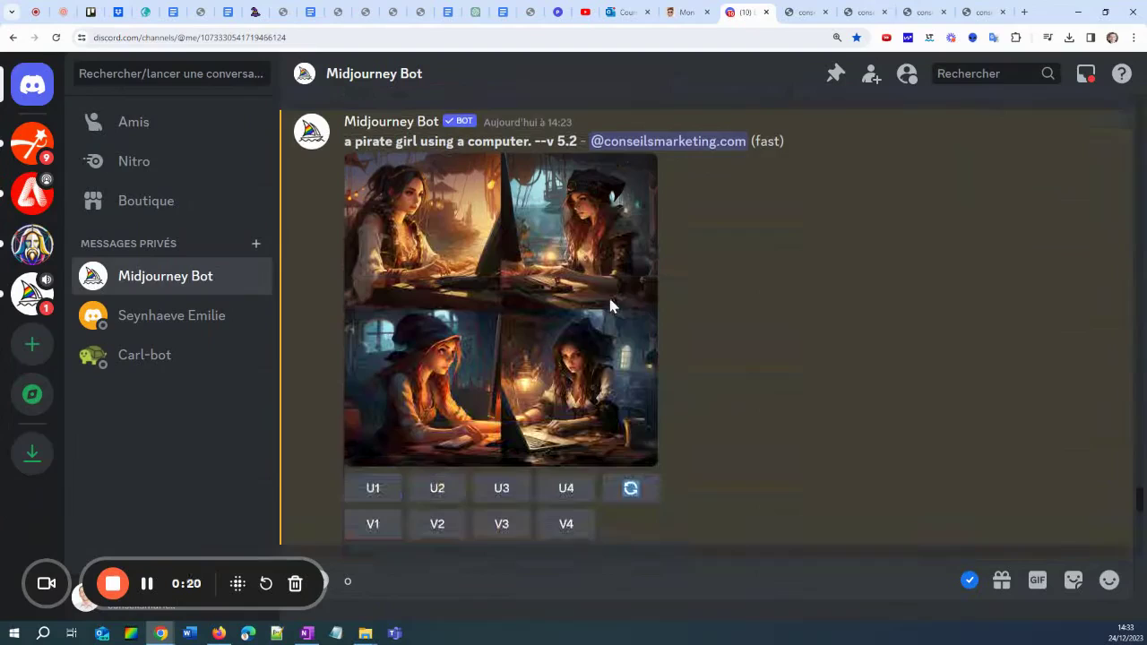
click(505, 224)
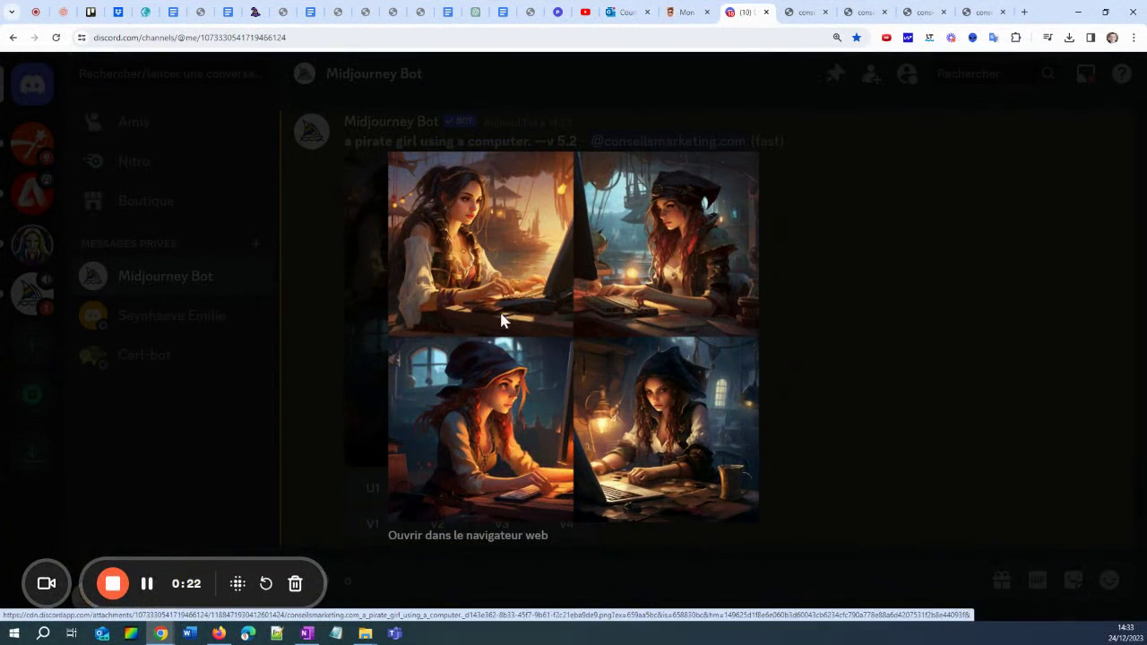
click(669, 121)
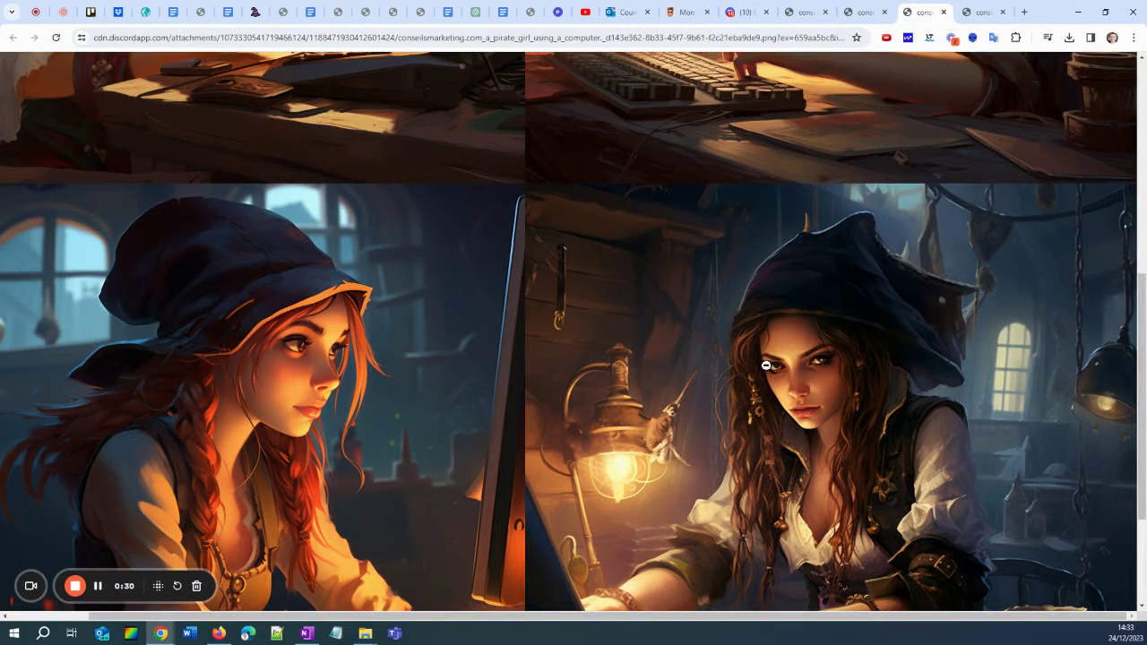
click(979, 12)
scroll(410, 327, up, 5)
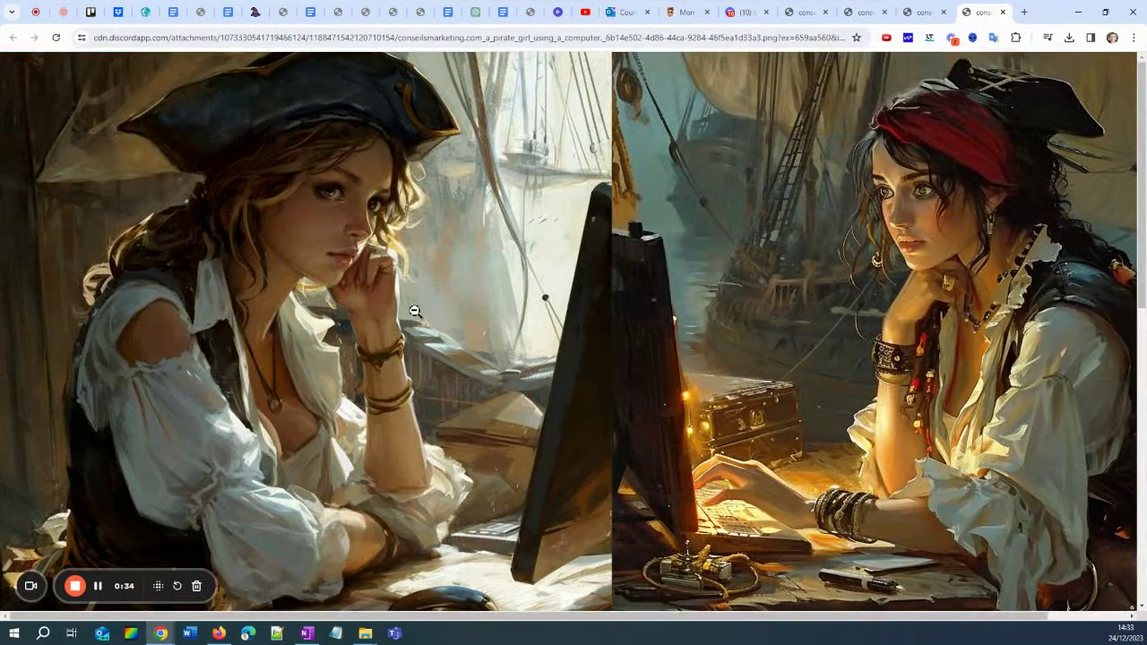
scroll(414, 310, down, 5)
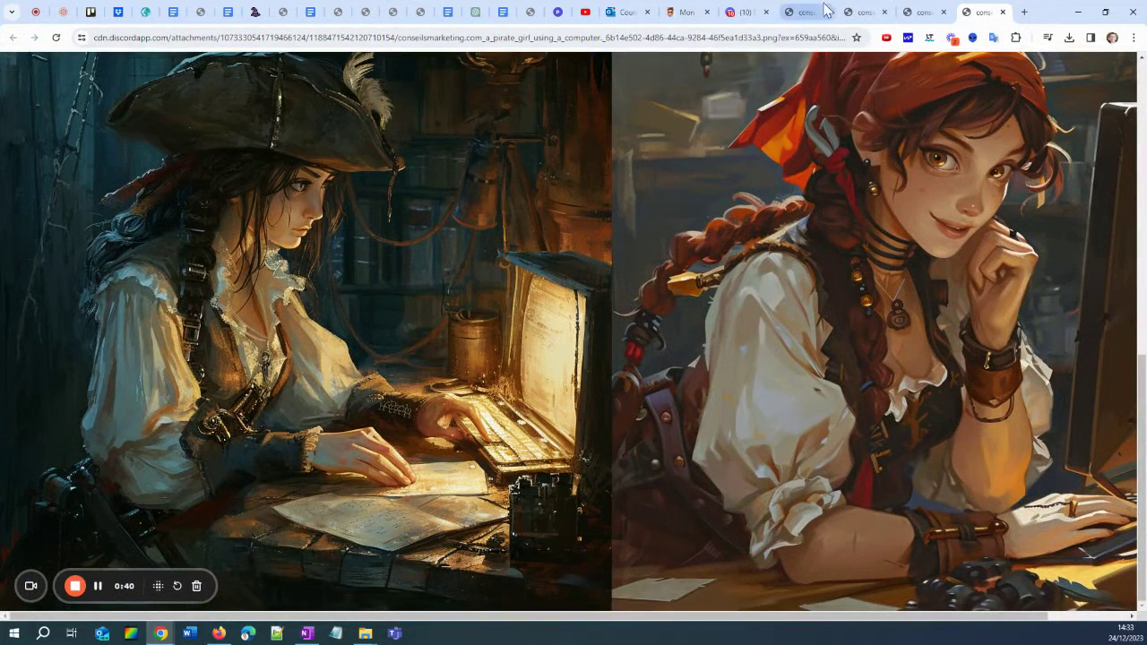
Step: Compare the two image grids of Emmanuel Macron using a computer, checking the faces and the rendered text at full size
mouse_move(867, 7)
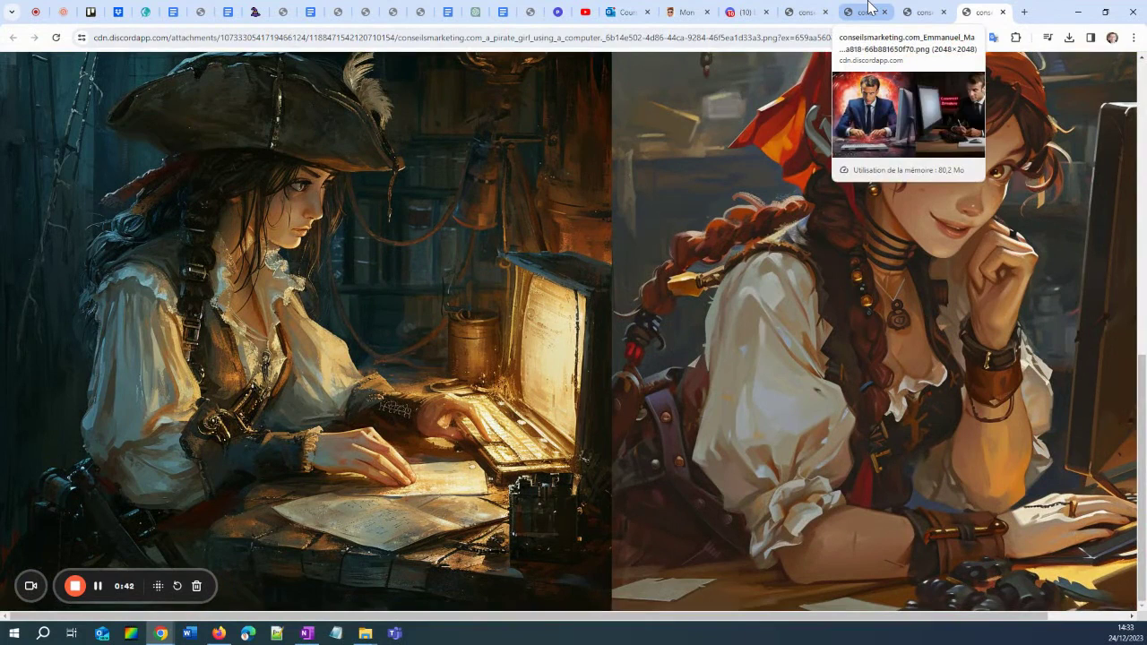
click(805, 7)
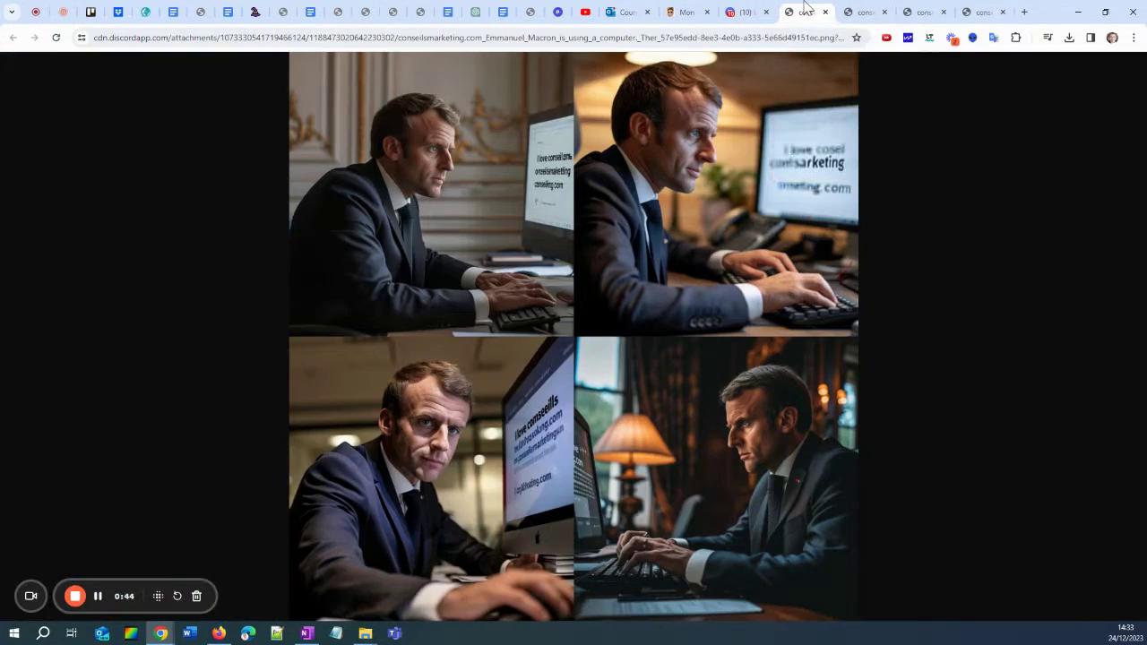
click(859, 11)
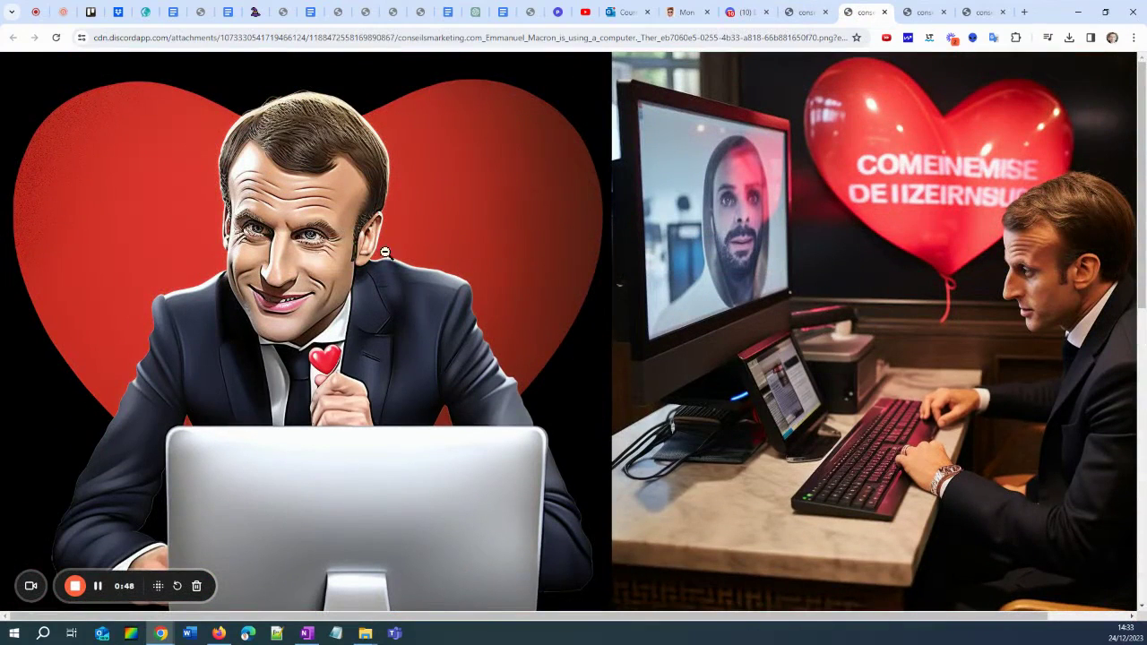
scroll(768, 299, down, 5)
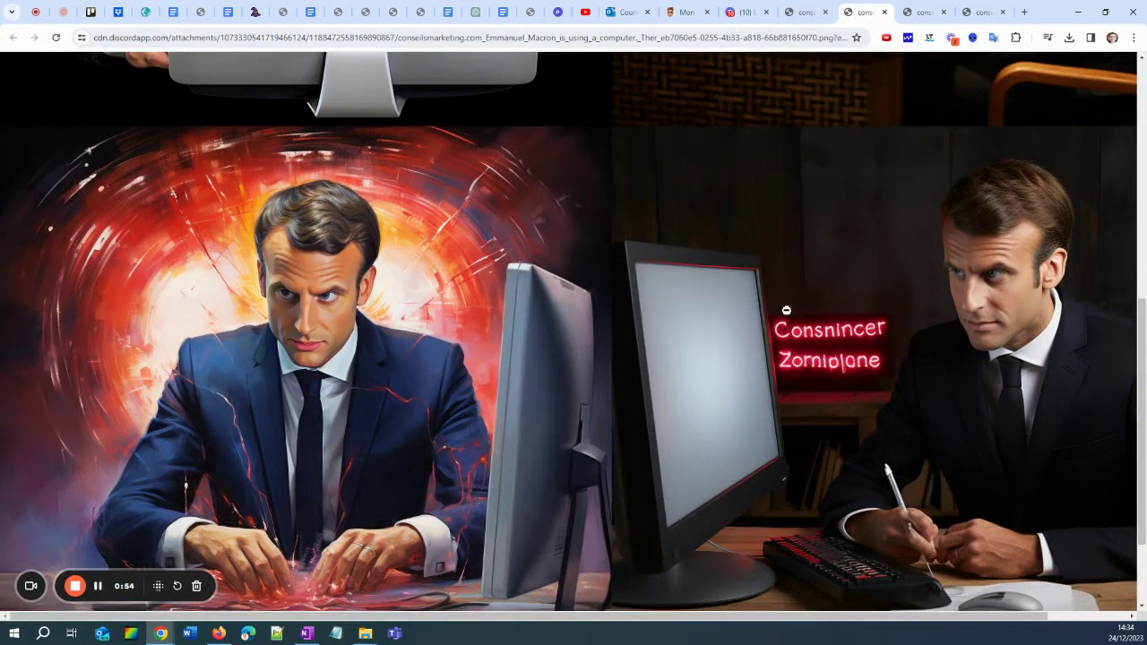
click(800, 13)
click(612, 245)
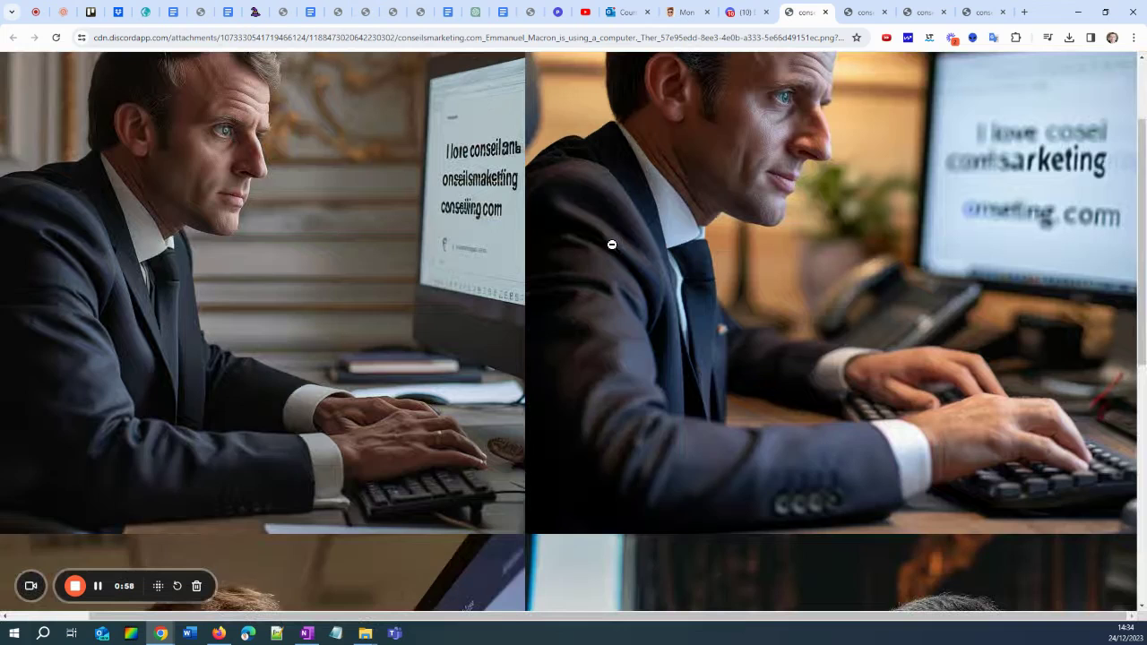
scroll(610, 243, up, 2)
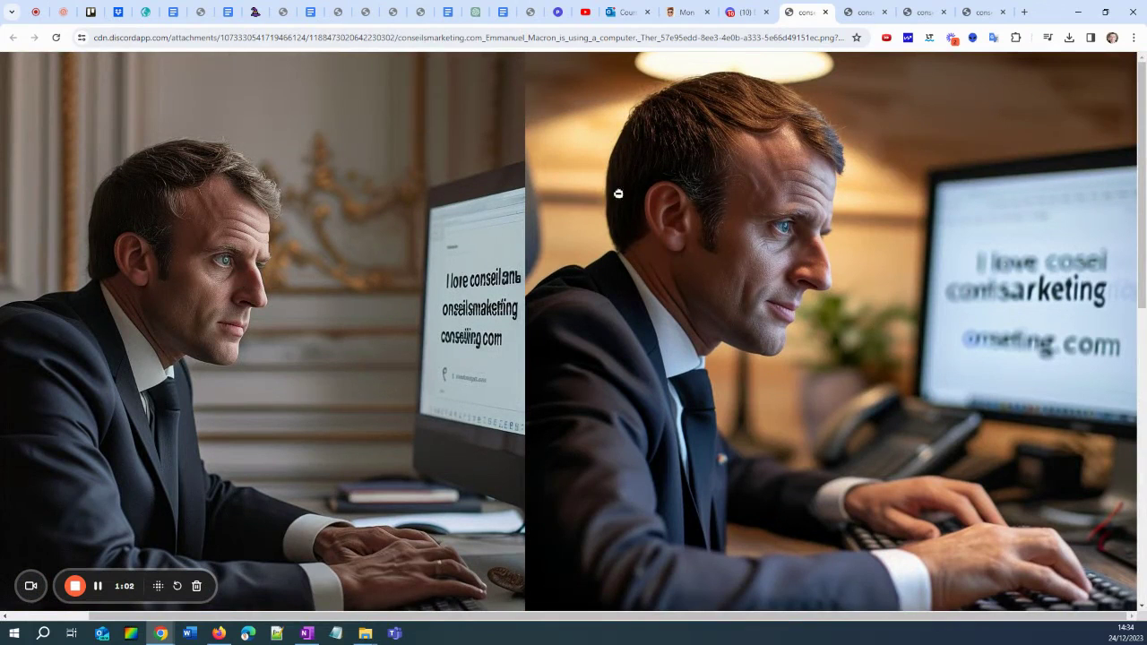
scroll(700, 356, down, 7)
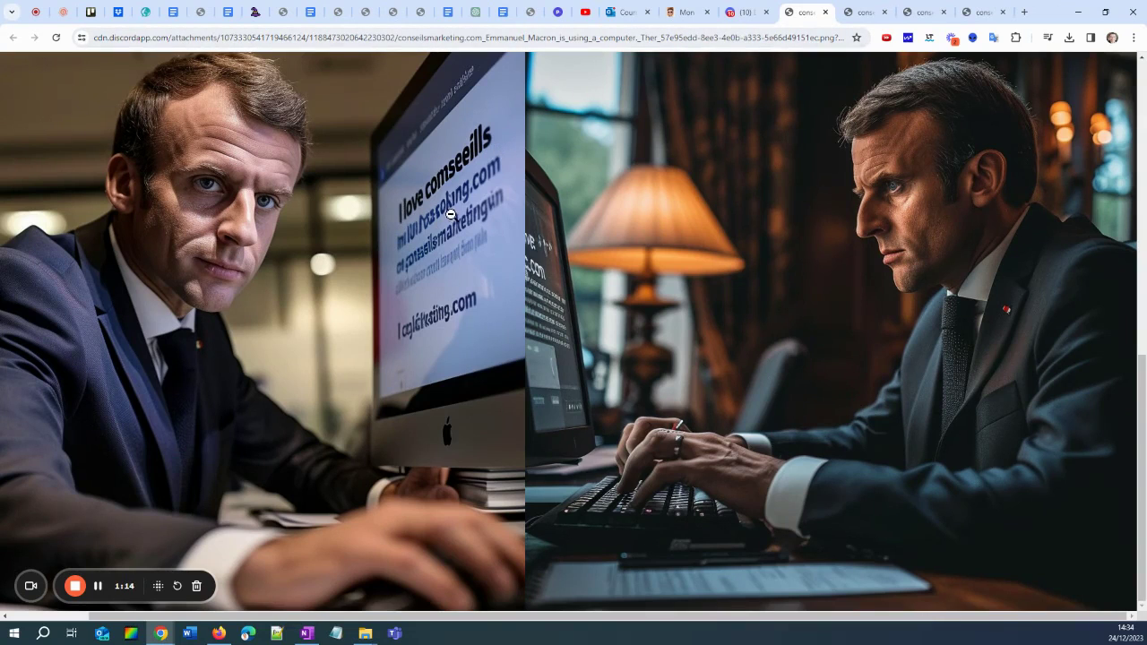
Step: Return to the Midjourney Bot conversation, close the image preview and run the /settings command
click(743, 11)
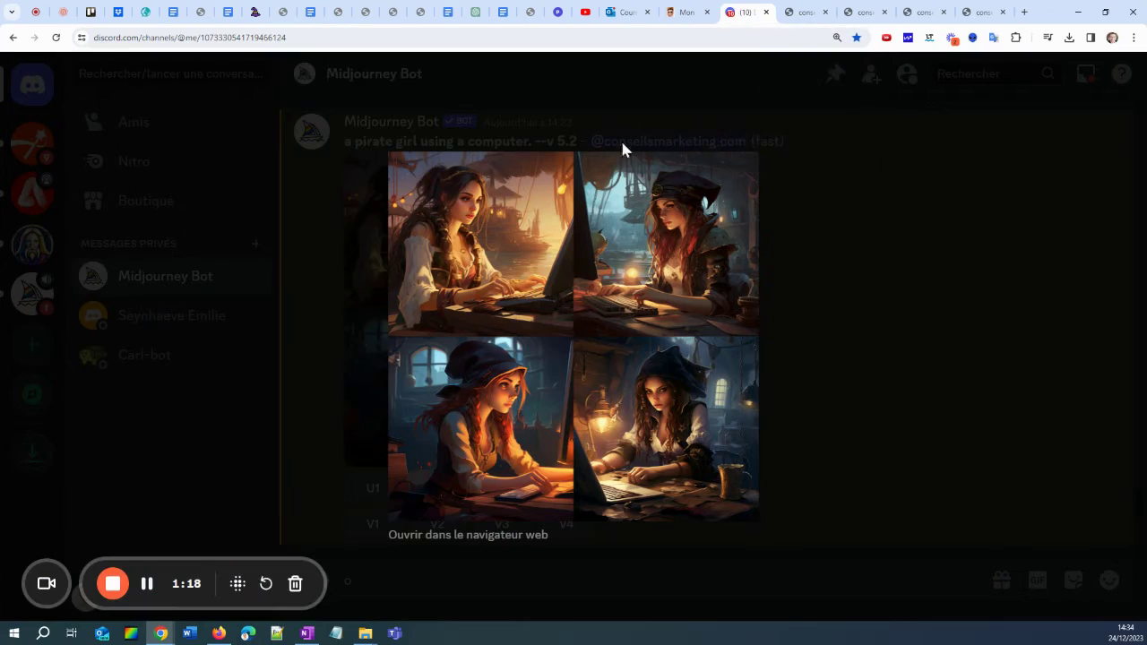
click(868, 231)
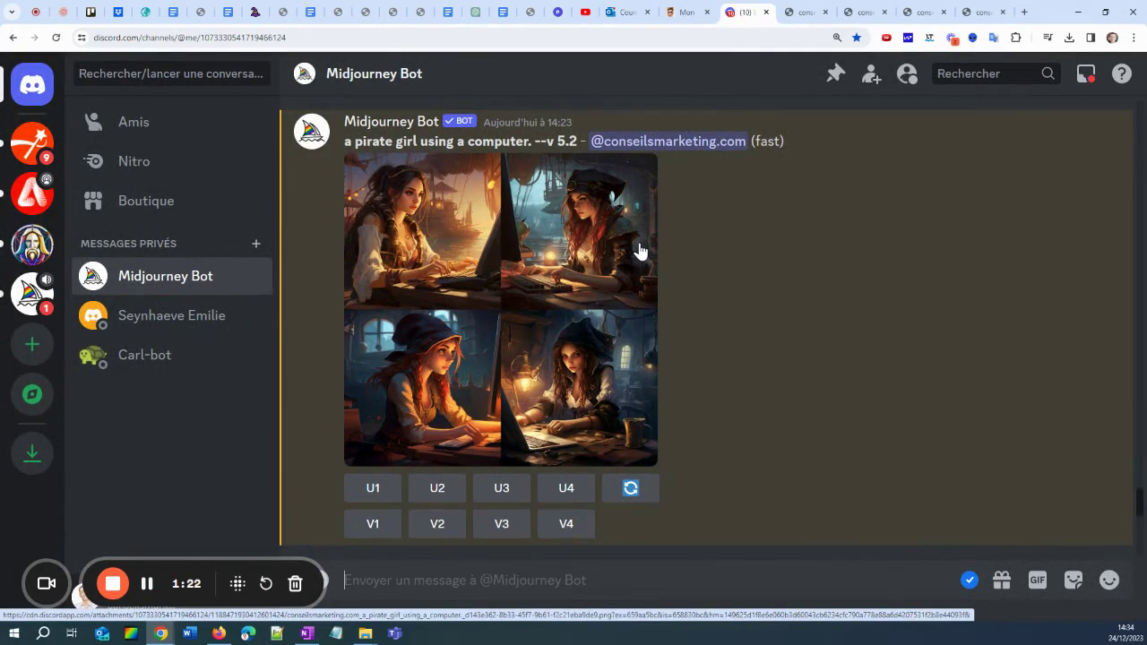
text(/)
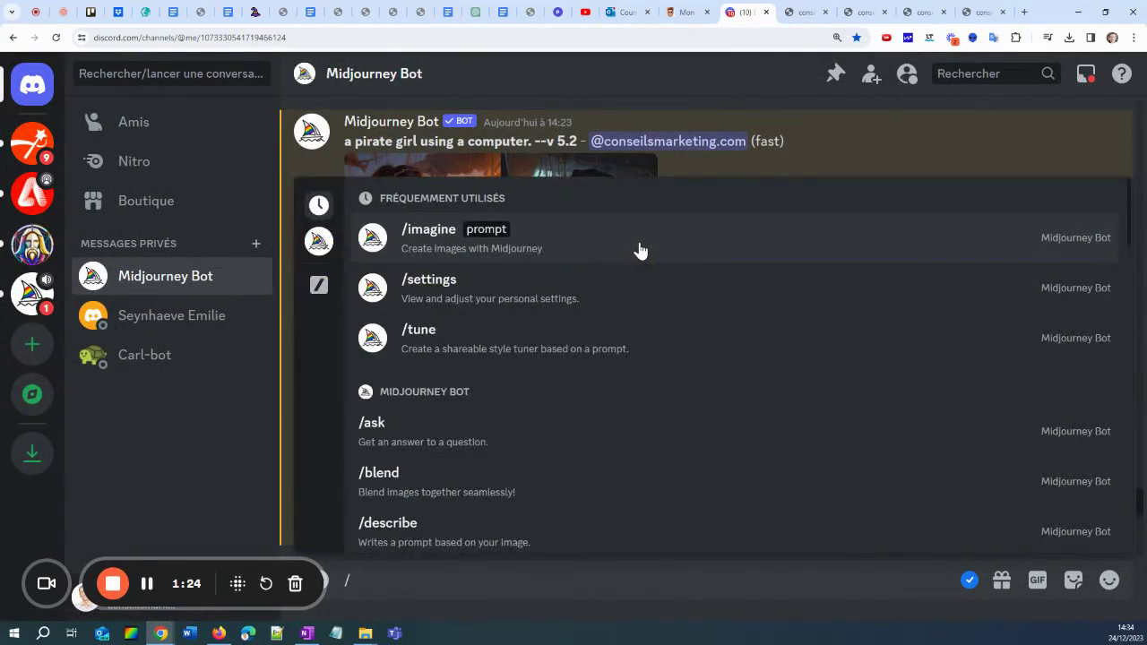
text(setti)
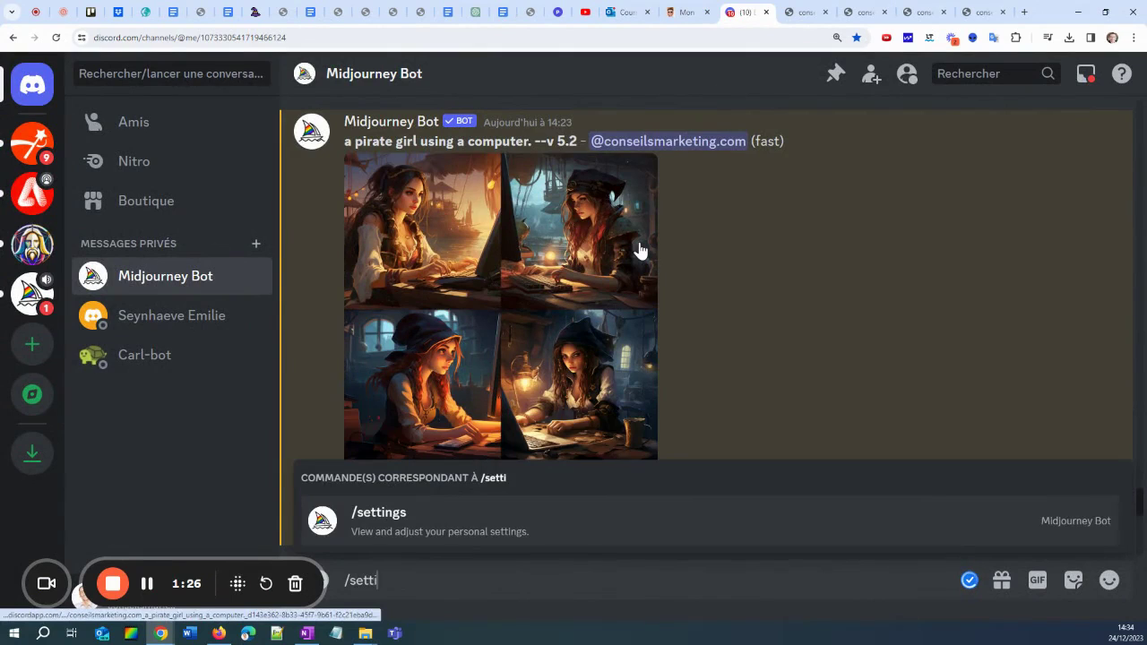
text(nngs)
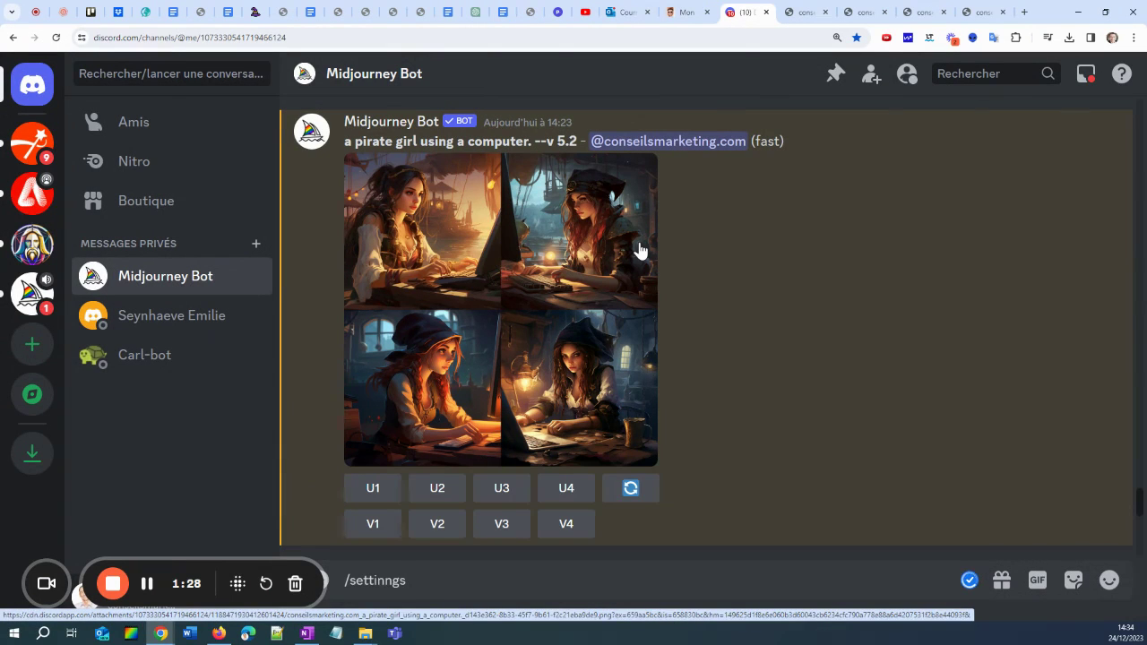
key(BackSpace)
key(BackSpace)
key(BackSpace)
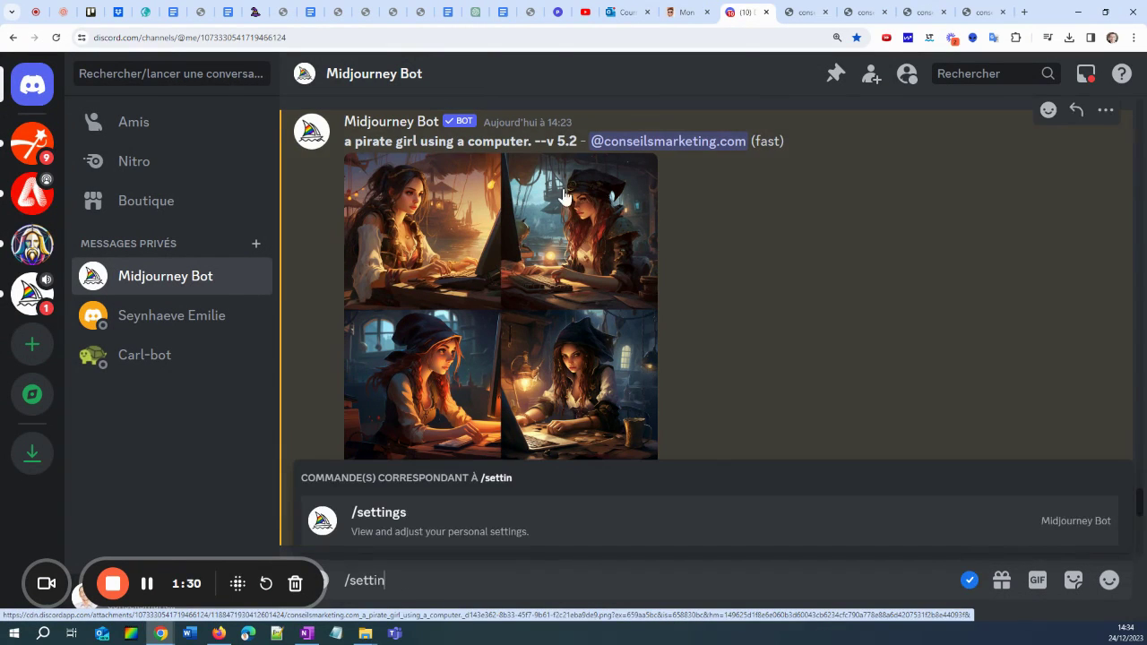
click(393, 518)
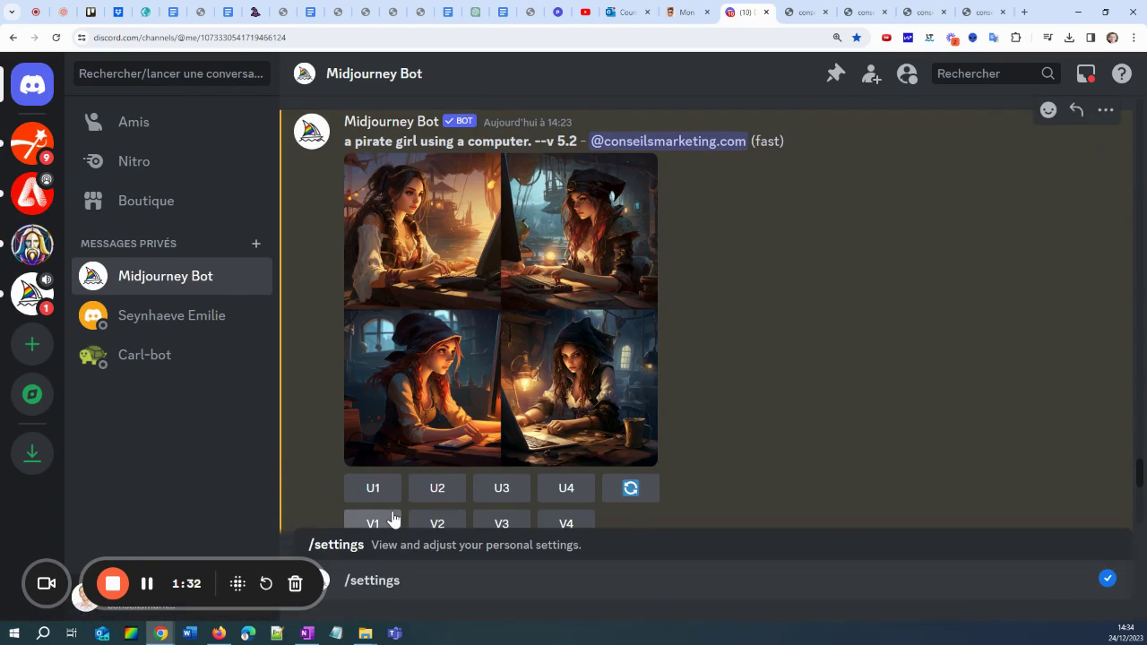
key(Return)
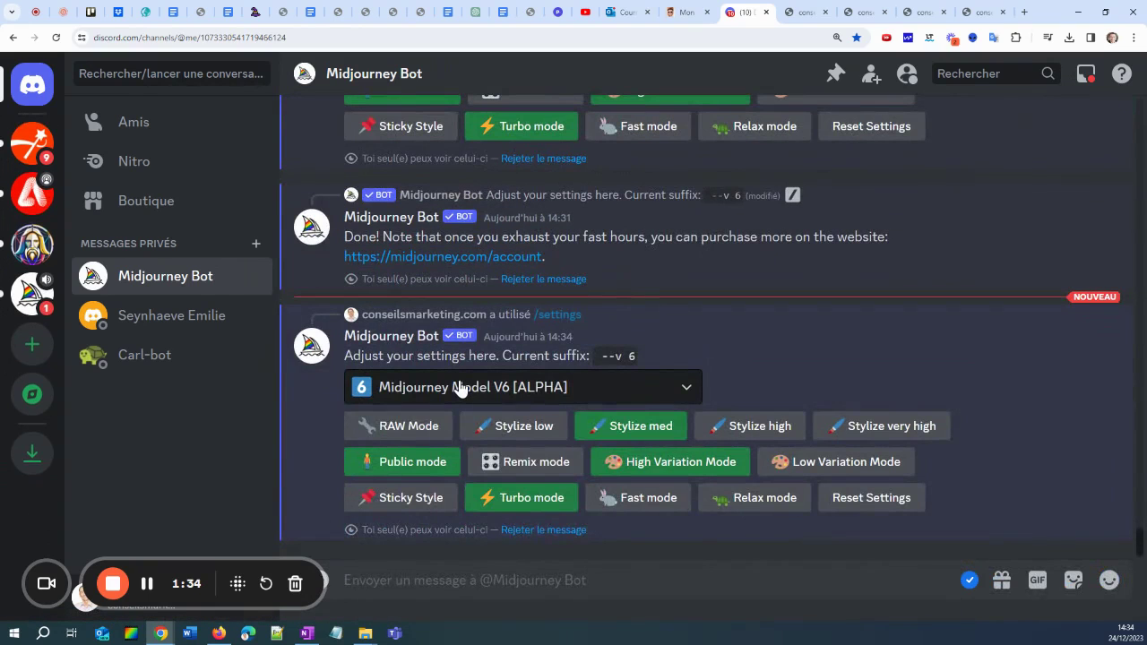
Step: Choose Midjourney Model V6 [ALPHA], set the stylization to Stylize very high and highlight the current suffix
click(458, 387)
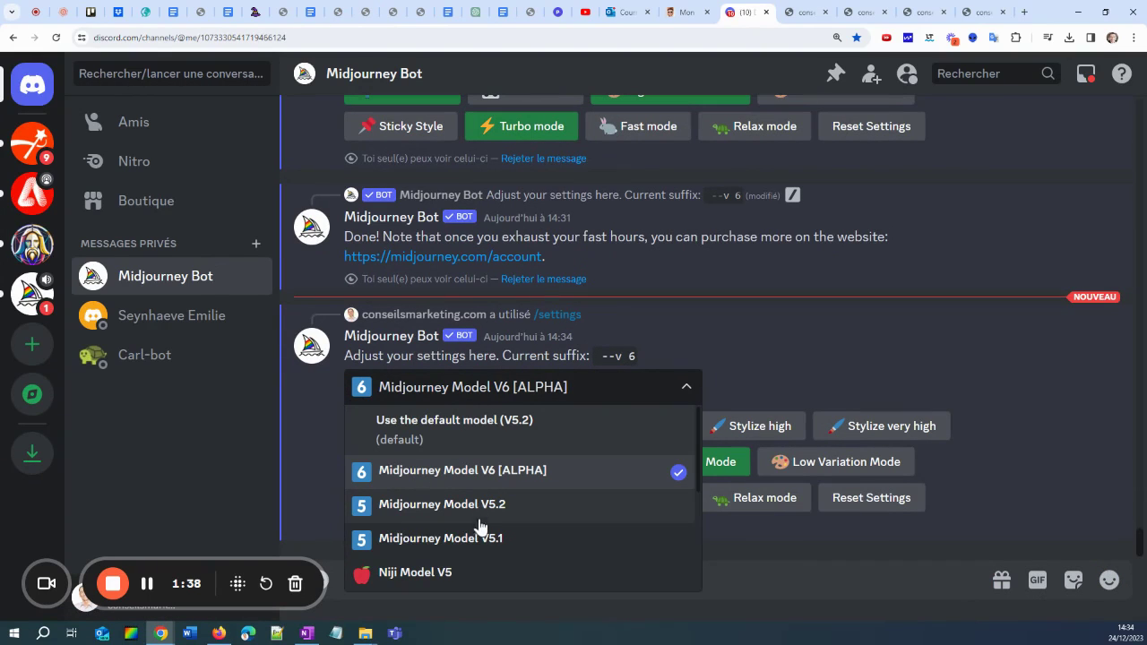
click(471, 472)
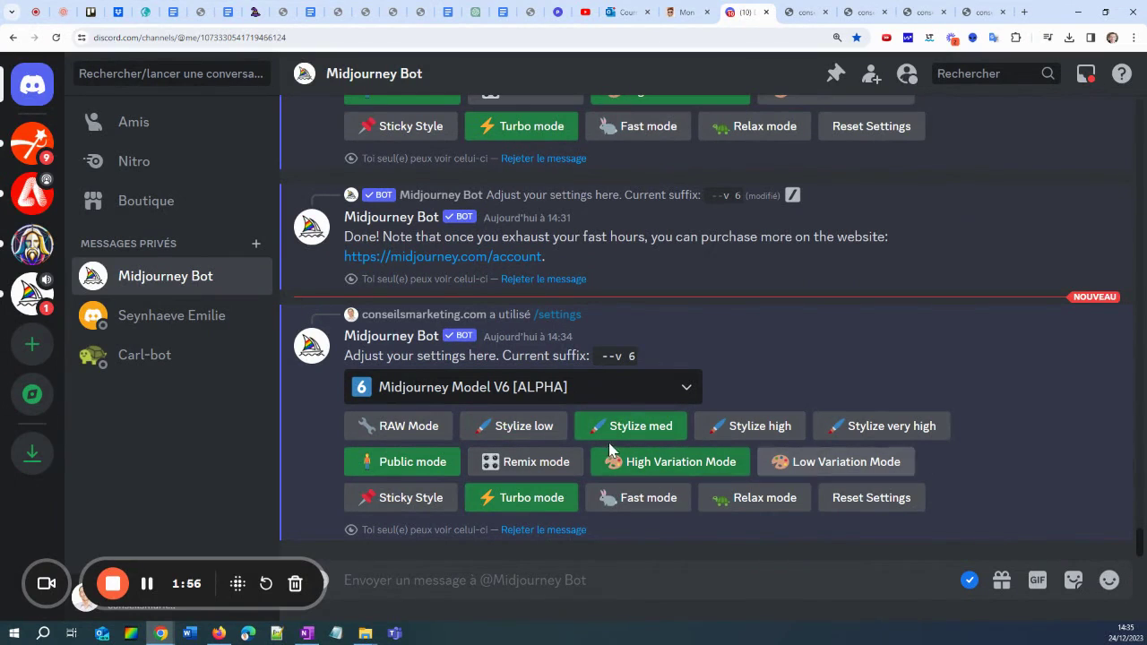
click(755, 429)
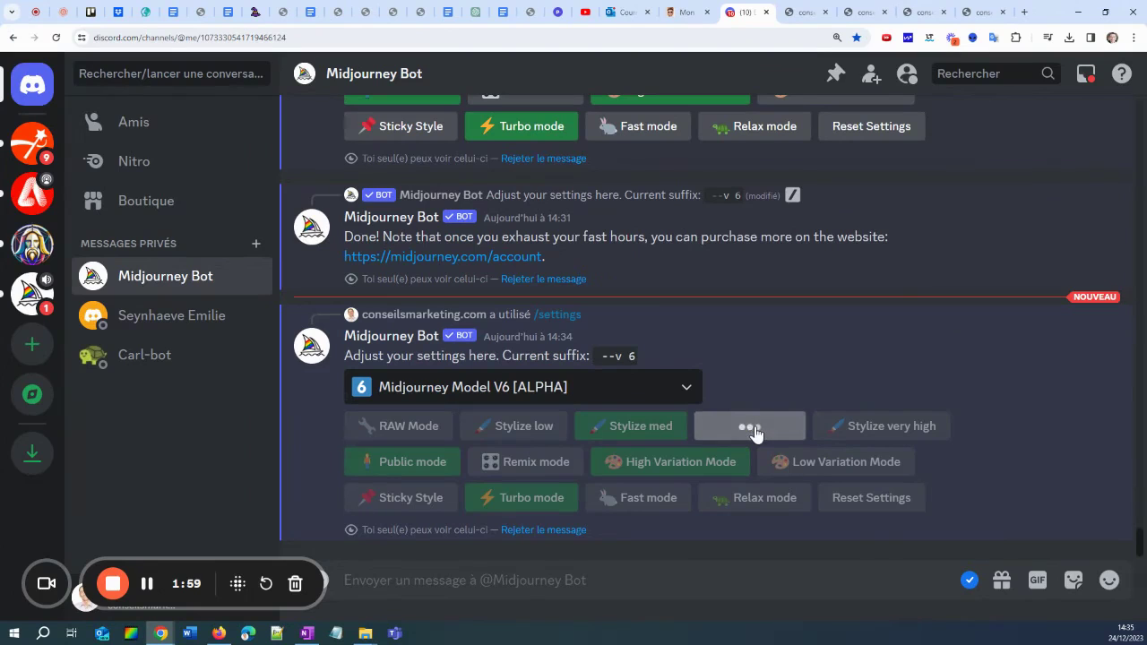
click(848, 428)
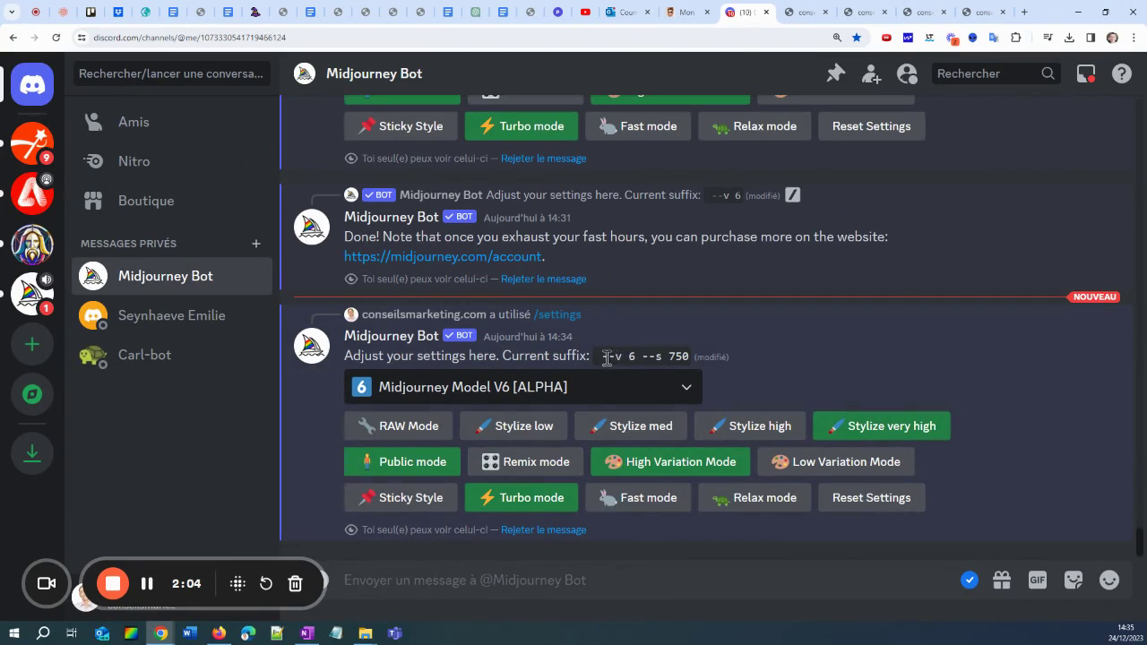
drag(599, 356, 689, 353)
Step: Start an /imagine command with the prompt text "Emmanuel macro is playing"
click(406, 584)
text(/imagine)
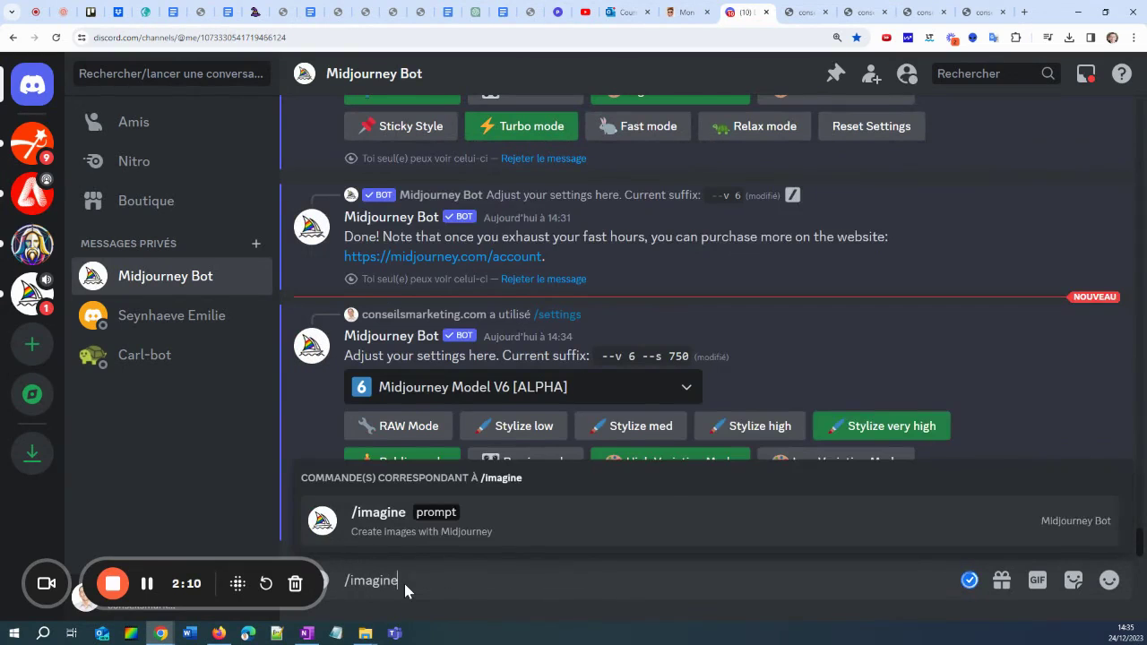
key(Tab)
text(Emmanuek)
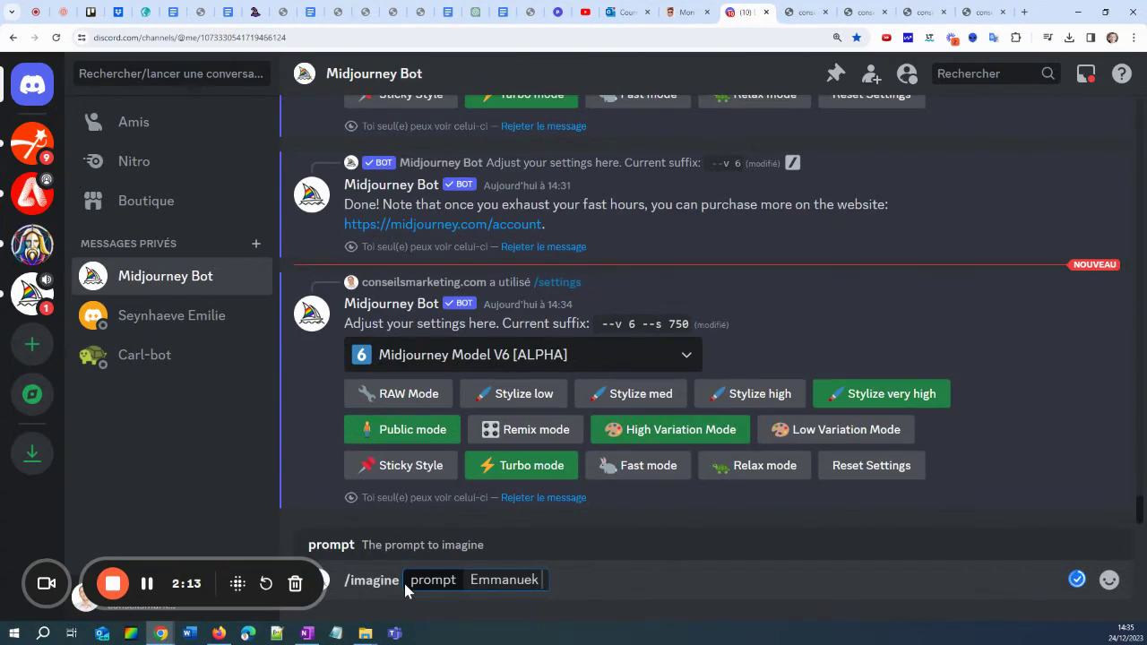
key(BackSpace)
text(l macro us)
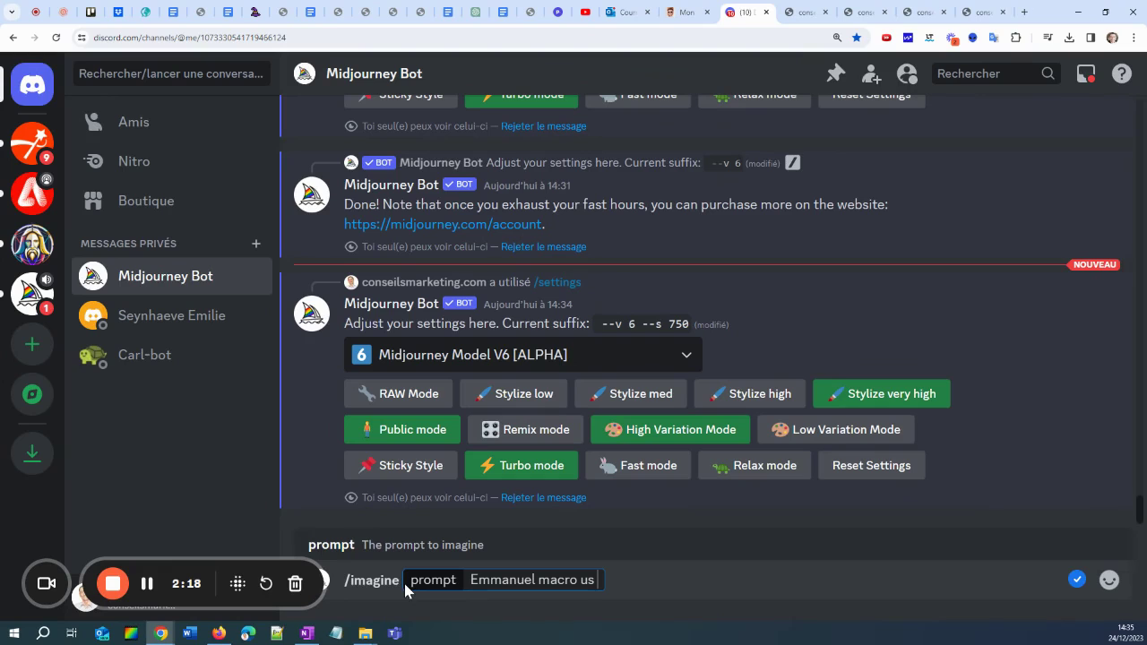
key(BackSpace)
key(BackSpace)
text(is playing )
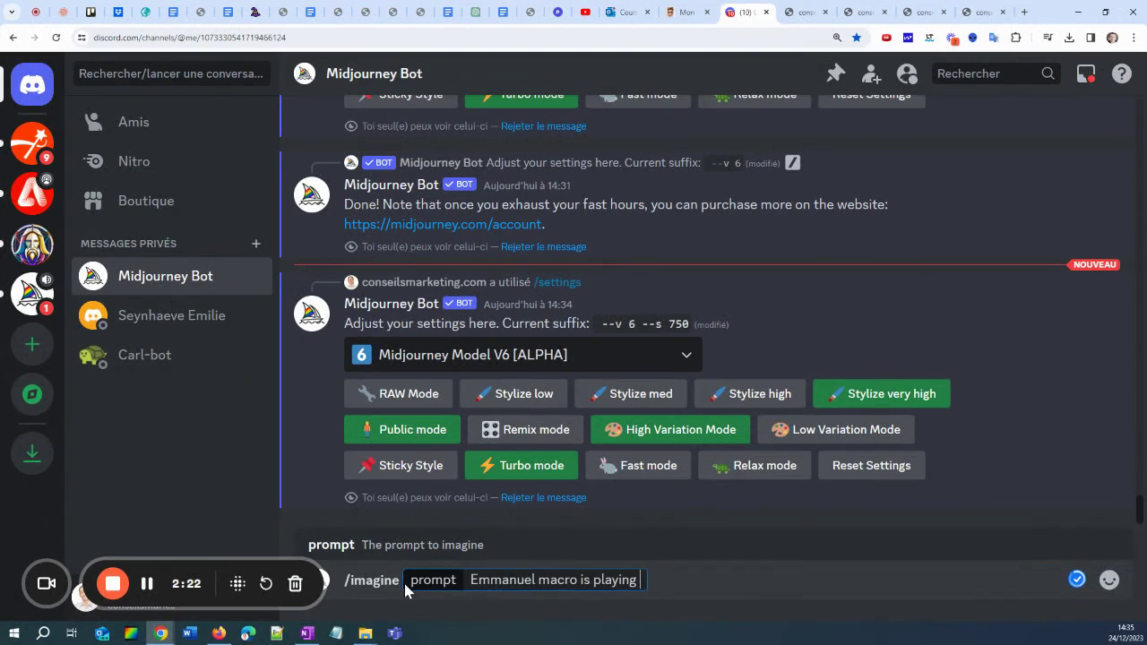
Step: Continue the image prompt with "football with ronaldo."
text(footb)
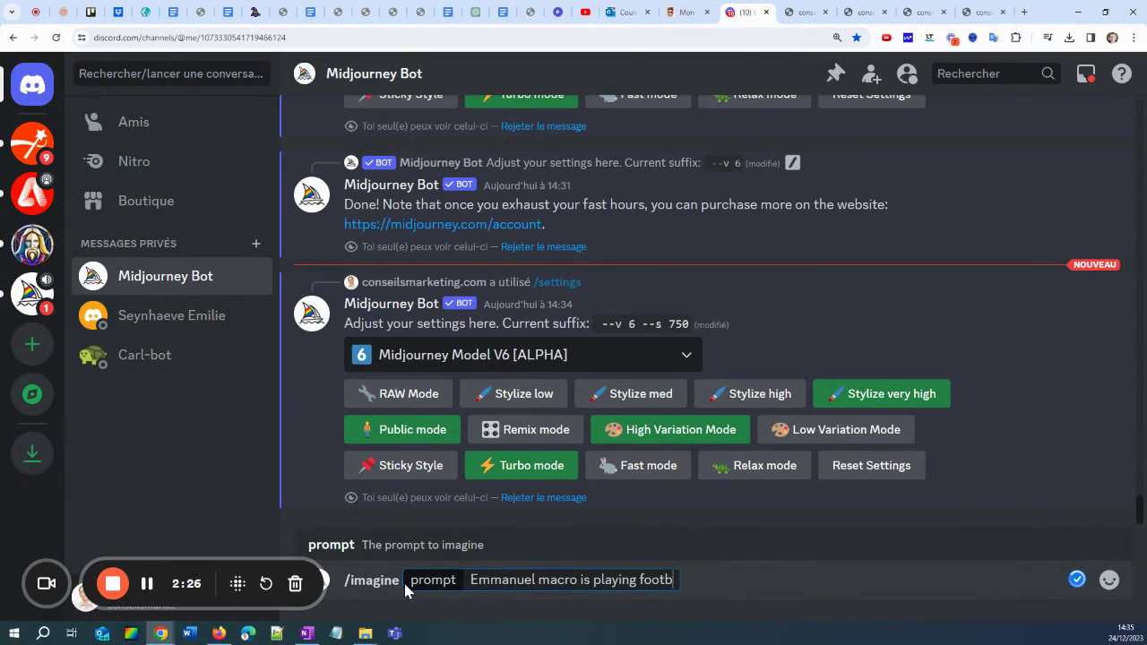
text(allallm)
key(BackSpace)
text(with no)
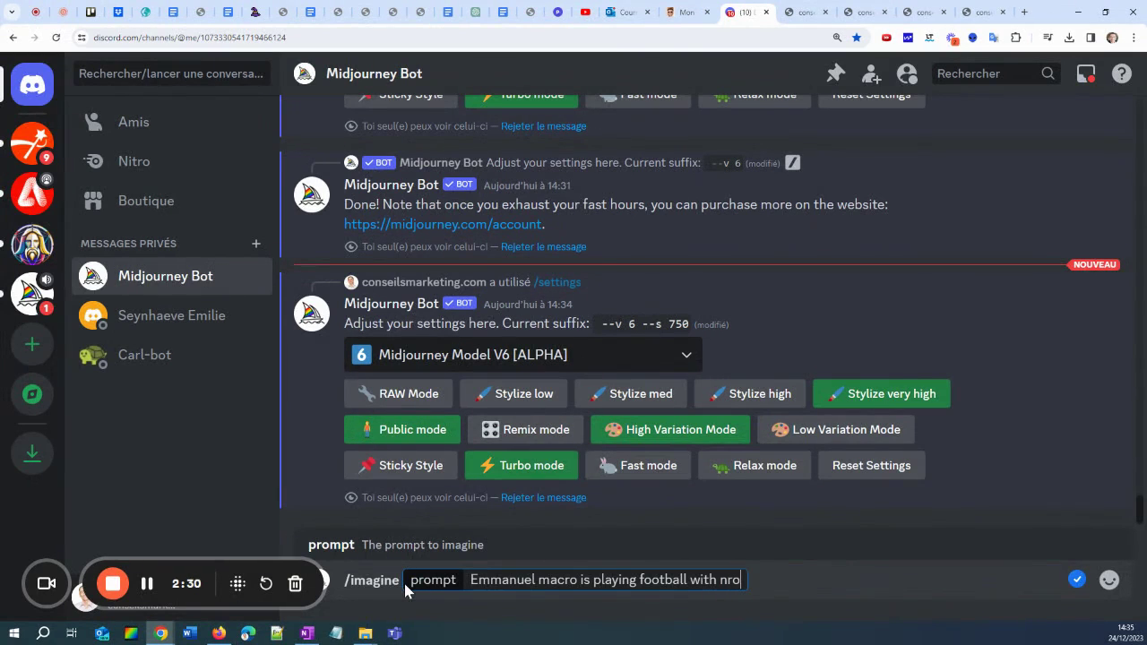
key(BackSpace)
key(BackSpace)
text(ronaldo. T)
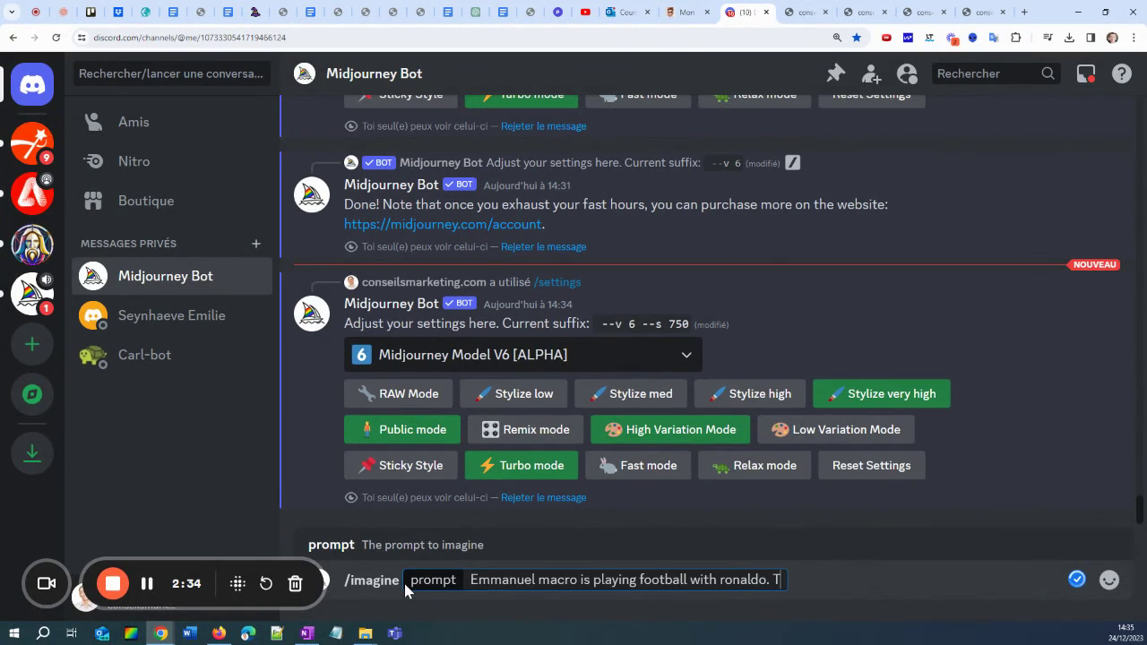
Step: Continue the image prompt with the text This it written "Goal", keeping the word Goal in double quotes
text(his it wt)
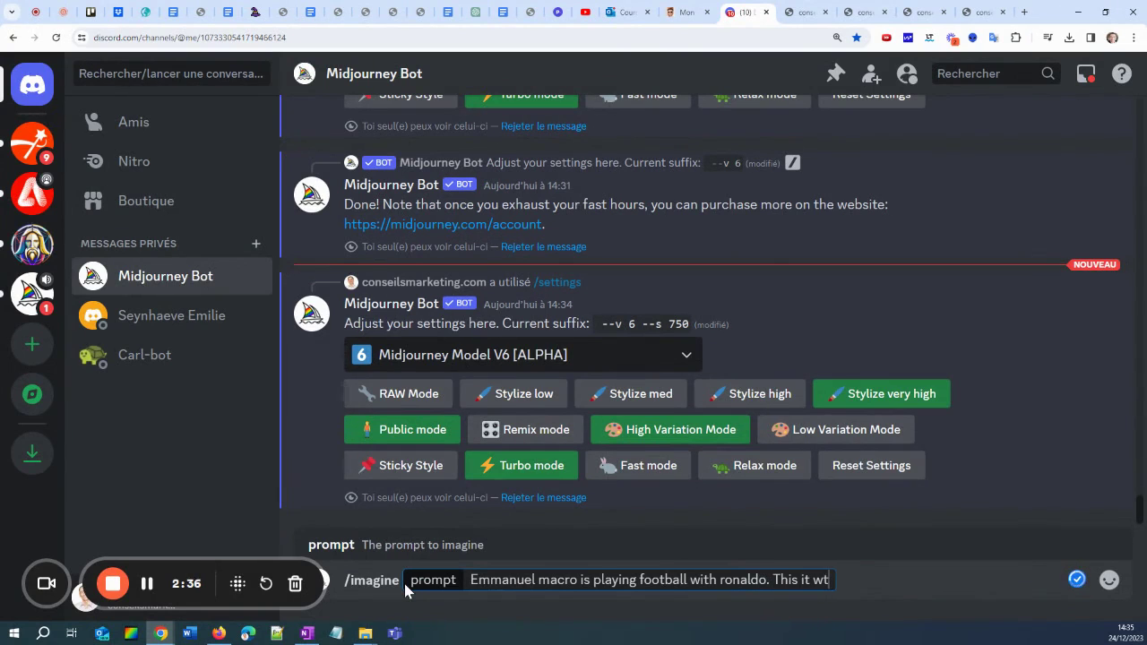
key(BackSpace)
text(ritten)
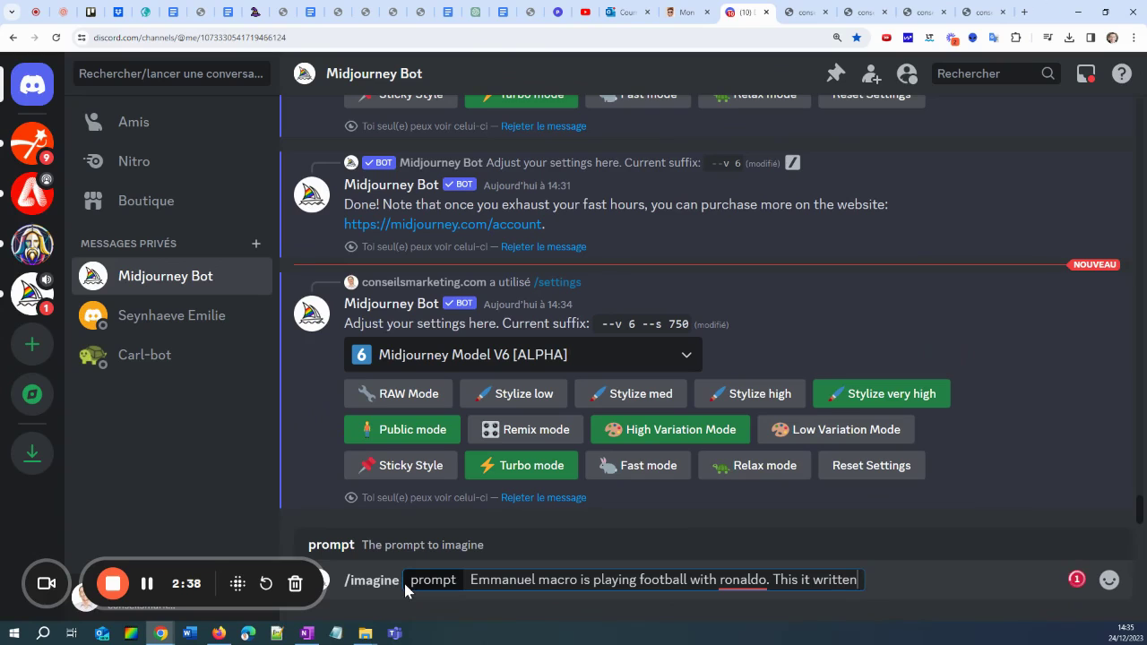
text( GHost")
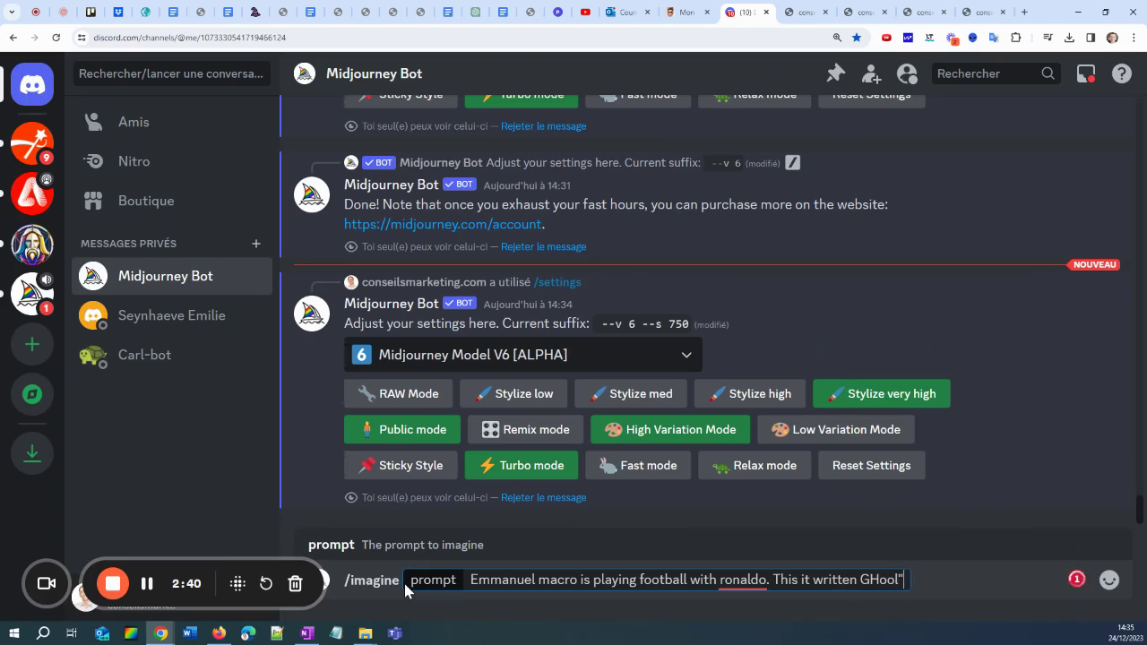
key(BackSpace)
key(BackSpace)
key(BackSpace)
key(BackSpace)
key(BackSpace)
text(o")
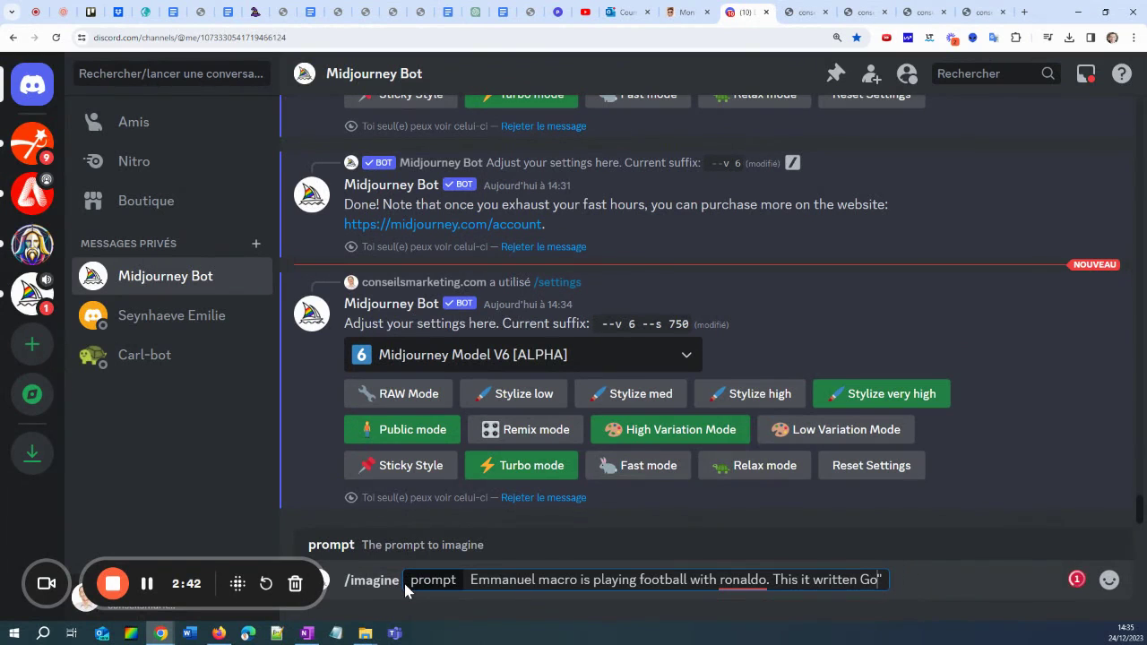
text(al)
key(Left)
key(Left)
key(Left)
key(Left)
text(" )
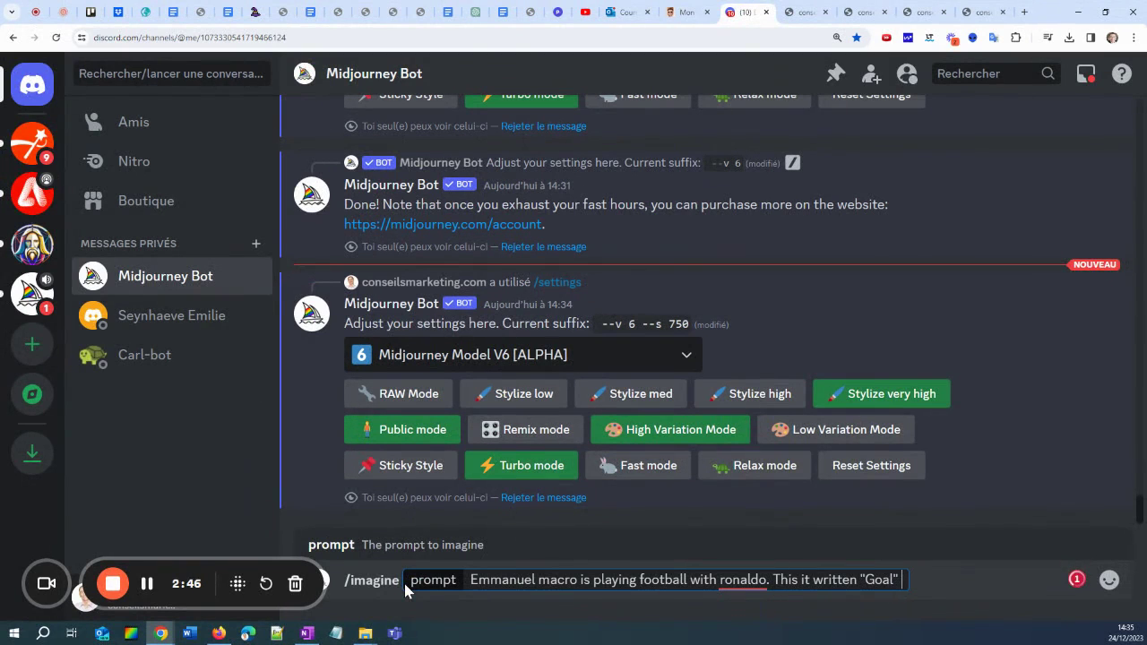
Step: Complete the image prompt with "in big letters" and submit it for generation
text(in big lett)
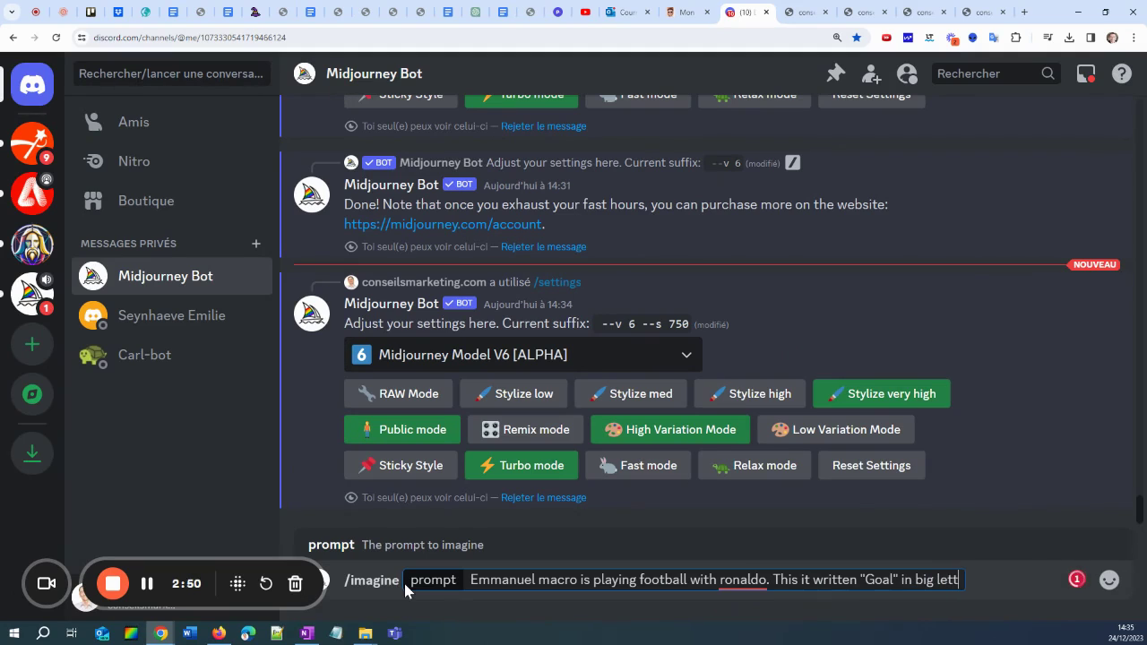
text(ers)
key(ctrl+shift+Left)
key(ctrl+shift+Left)
key(ctrl+shift+Left)
key(ctrl+shift+Left)
key(ctrl+shift+Left)
key(ctrl+shift+Left)
key(ctrl+shift+Left)
key(ctrl+shift+Left)
key(ctrl+shift+Left)
key(ctrl+shift+Left)
key(ctrl+shift+Left)
key(ctrl+shift+Left)
key(ctrl+shift+Left)
key(ctrl+shift+Left)
key(ctrl+shift+Left)
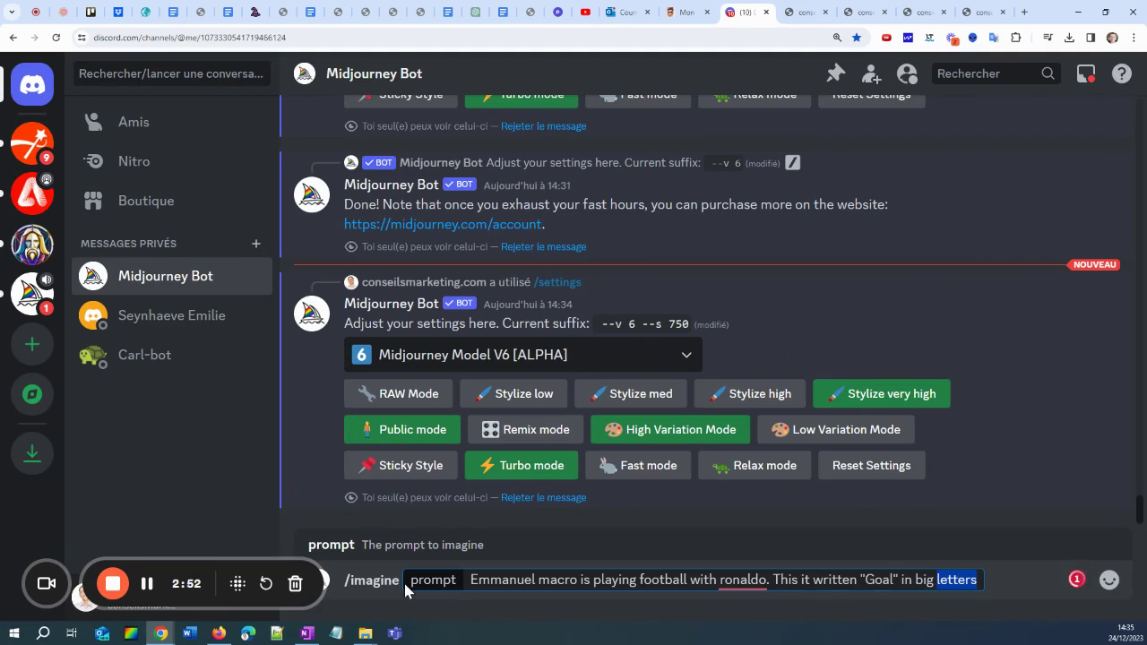
key(End)
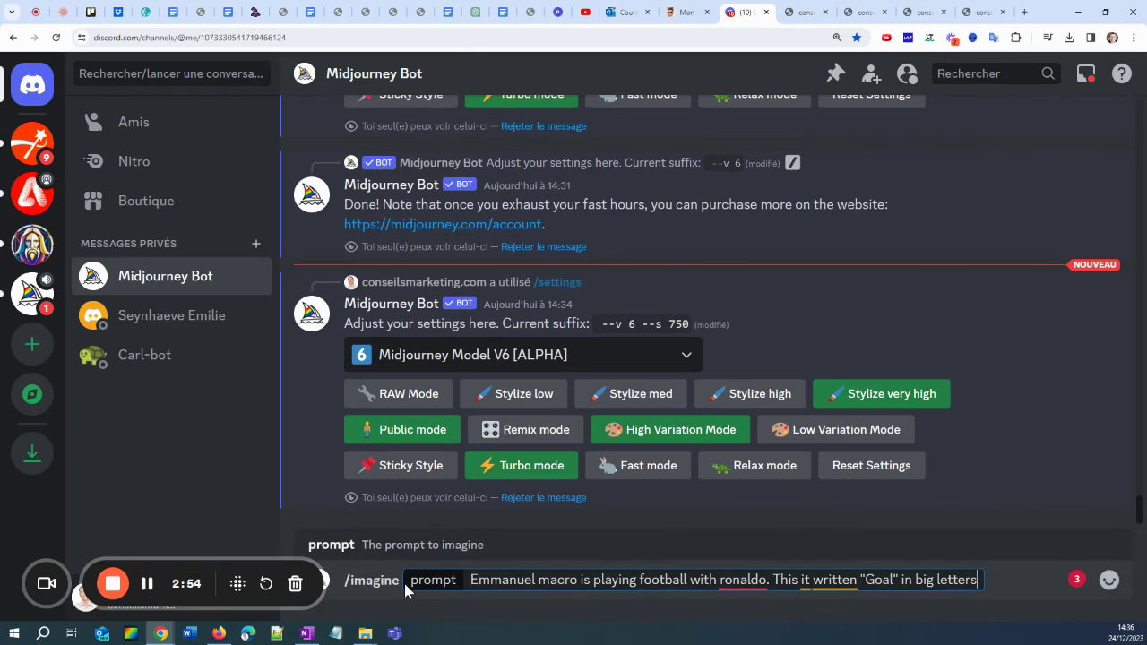
key(Return)
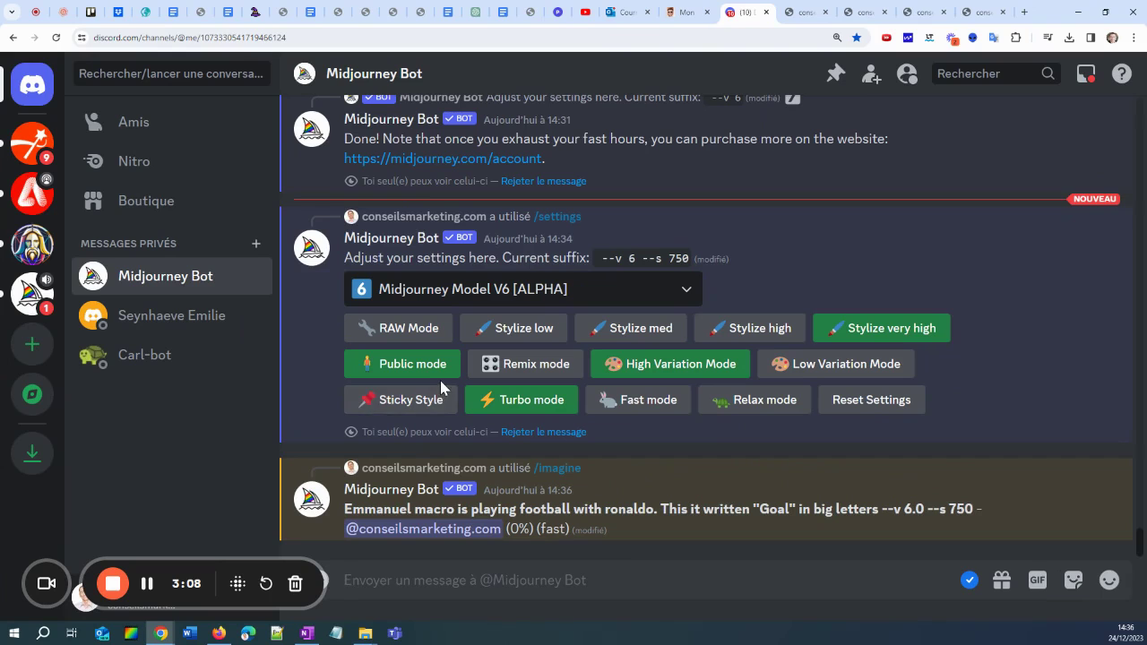
click(148, 583)
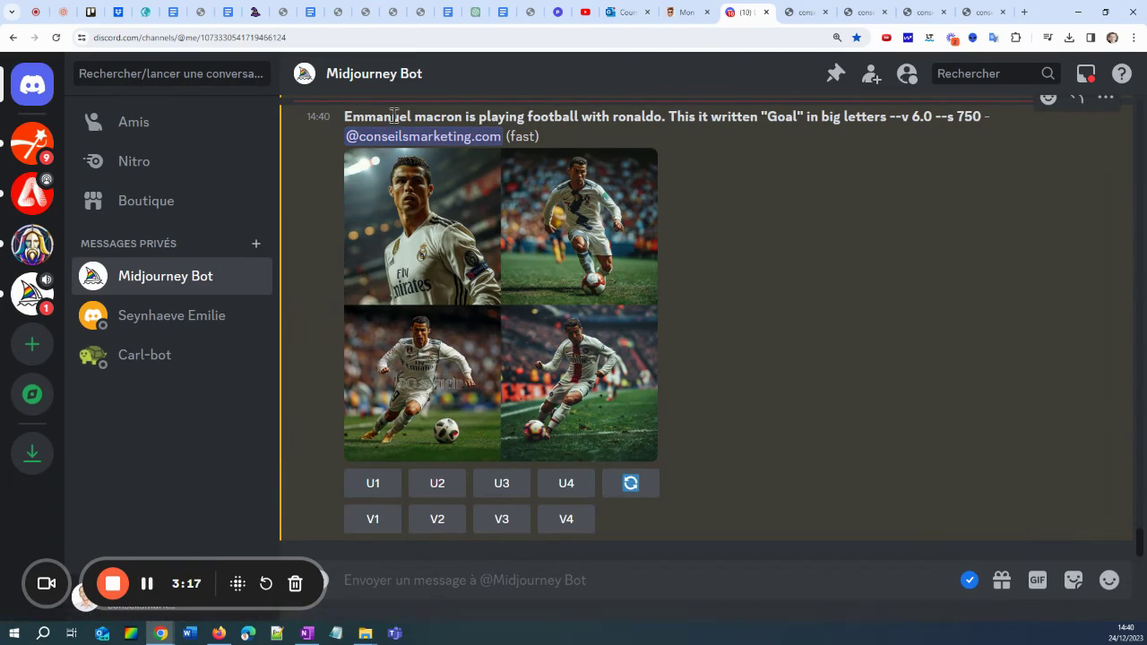
Step: Highlight the prompt of the --s 750 image grid, open the grid in the web browser and examine all four images enlarged
drag(394, 116, 661, 117)
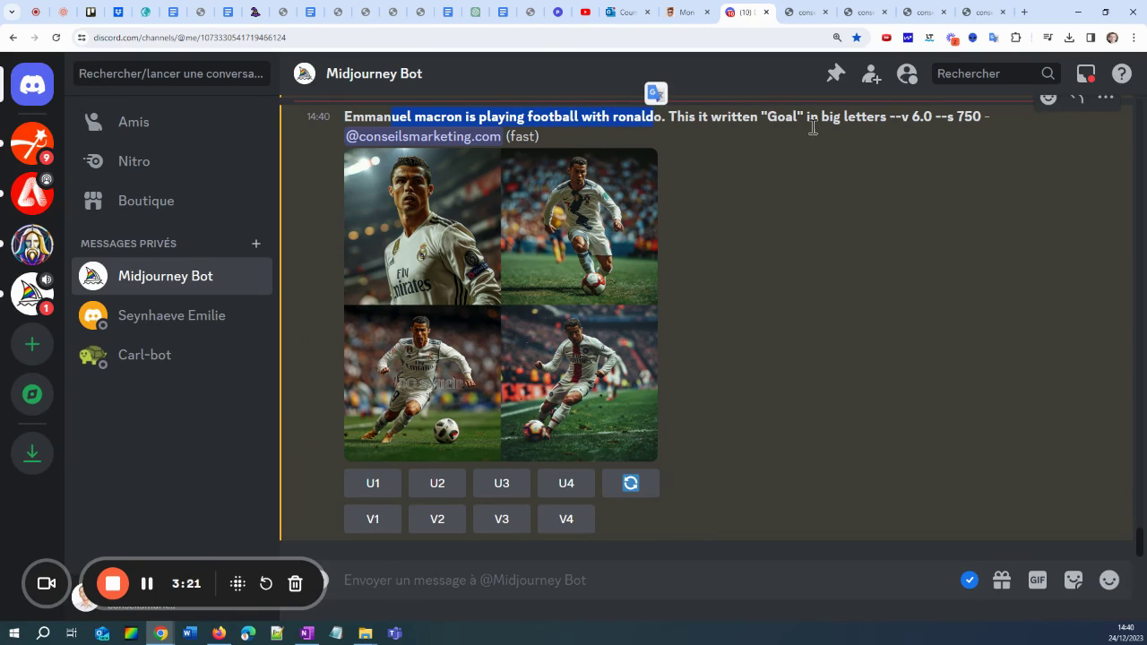
click(426, 240)
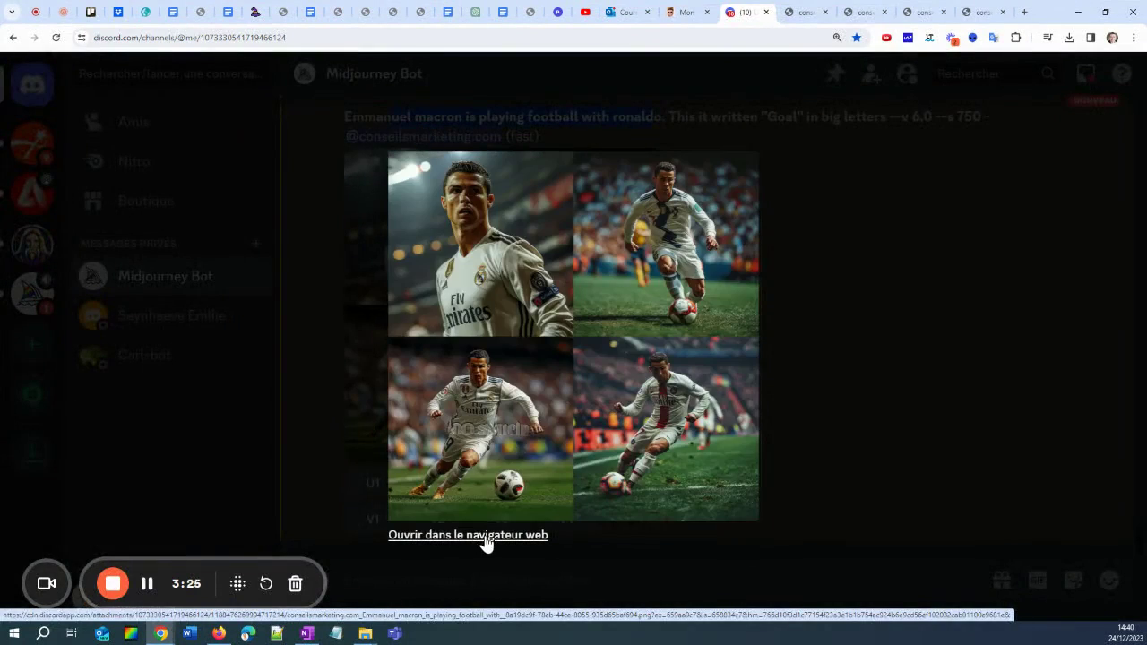
click(480, 536)
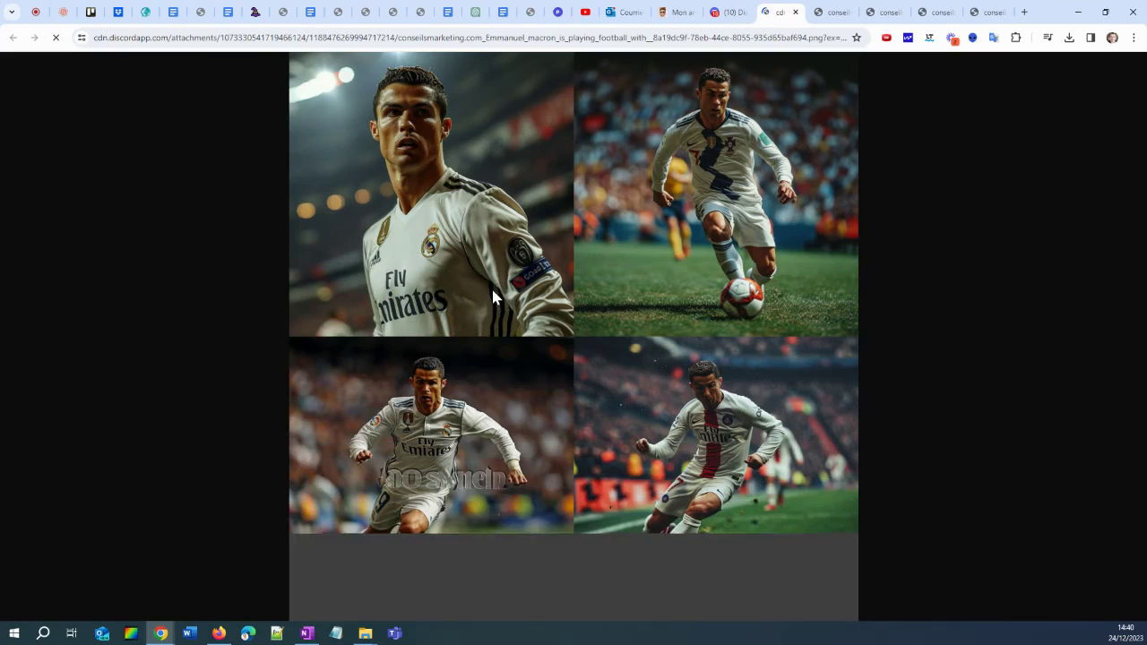
click(418, 201)
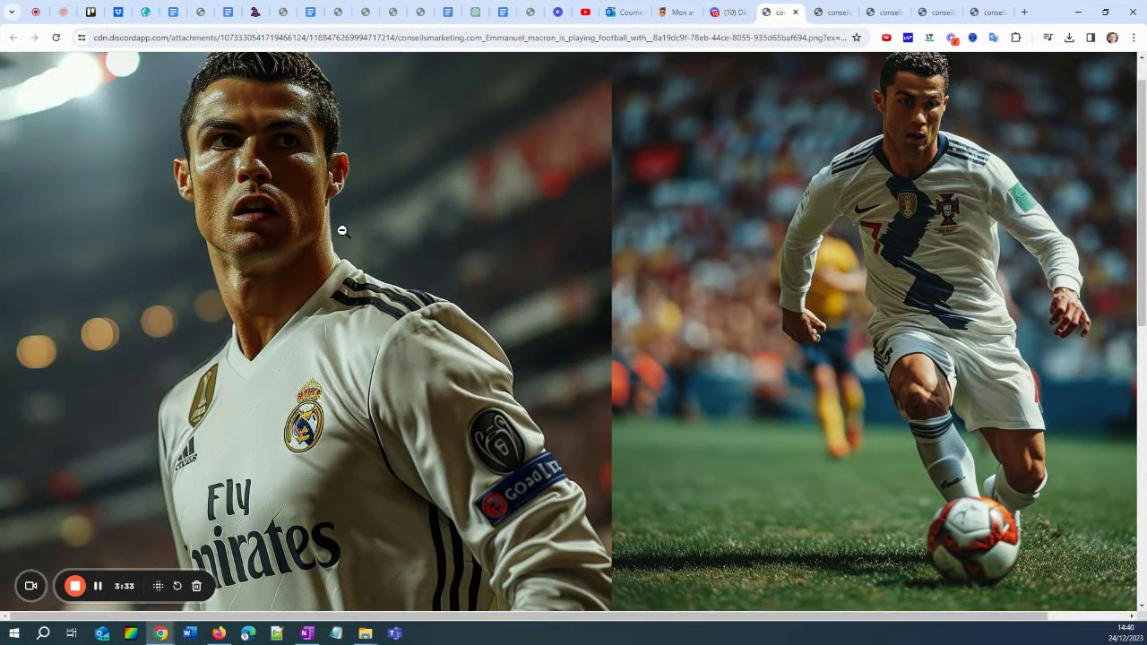
drag(1141, 108, 1141, 404)
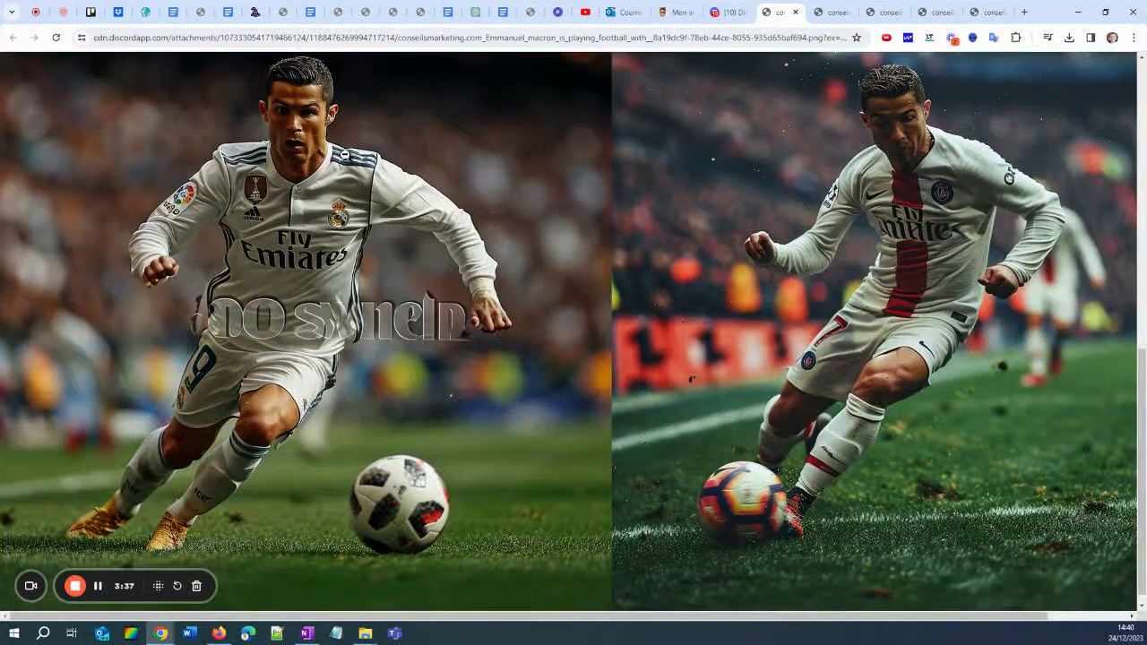
Step: Return to the Midjourney Bot conversation, open the --s 50 image grid in the web browser and examine its four images enlarged
click(729, 11)
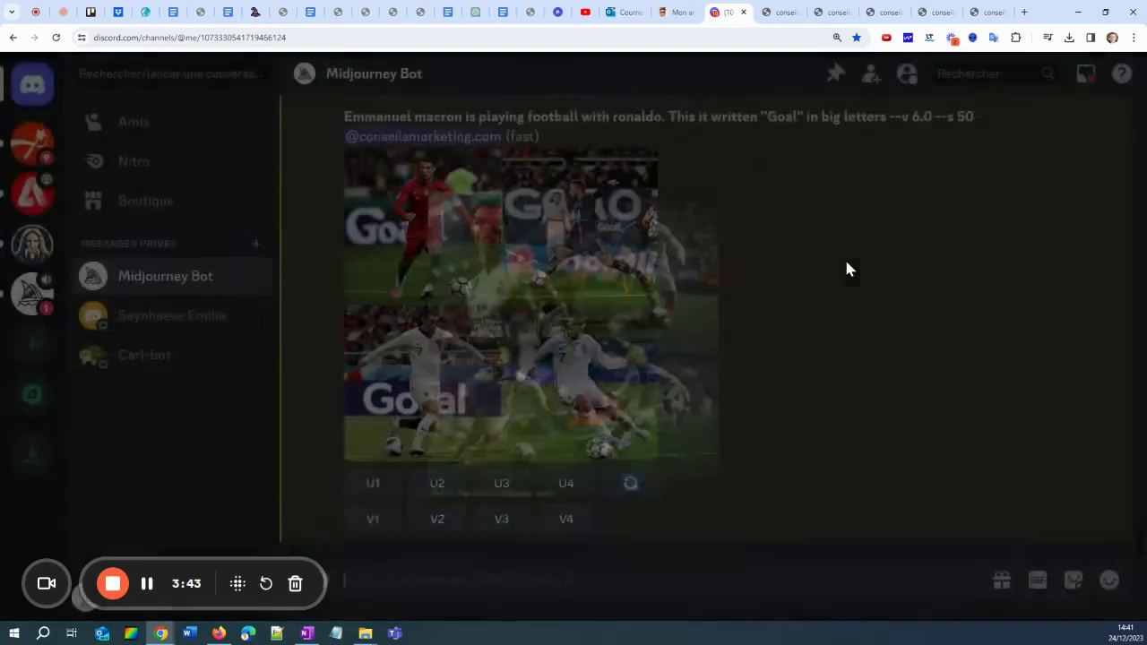
click(844, 257)
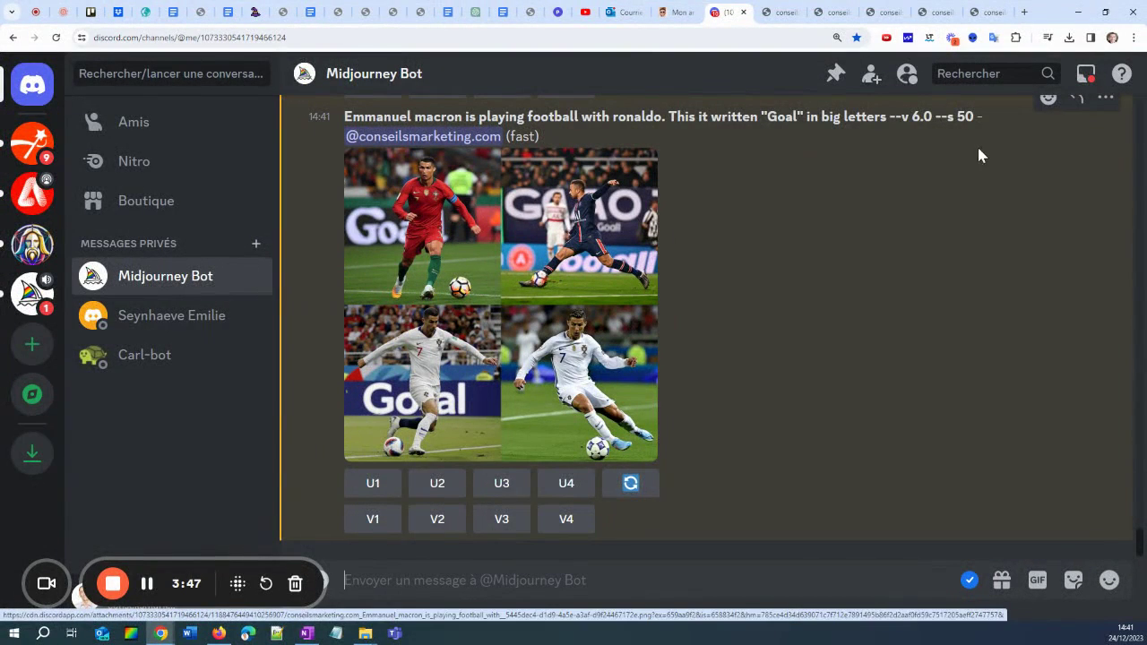
scroll(473, 274, up, 1)
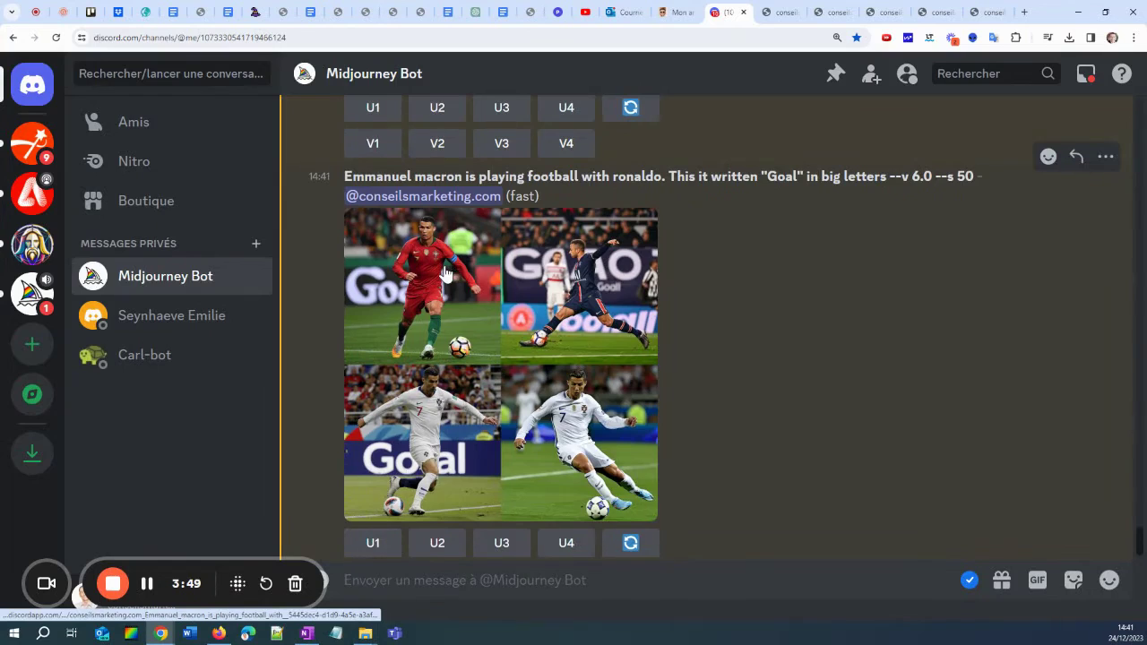
click(446, 273)
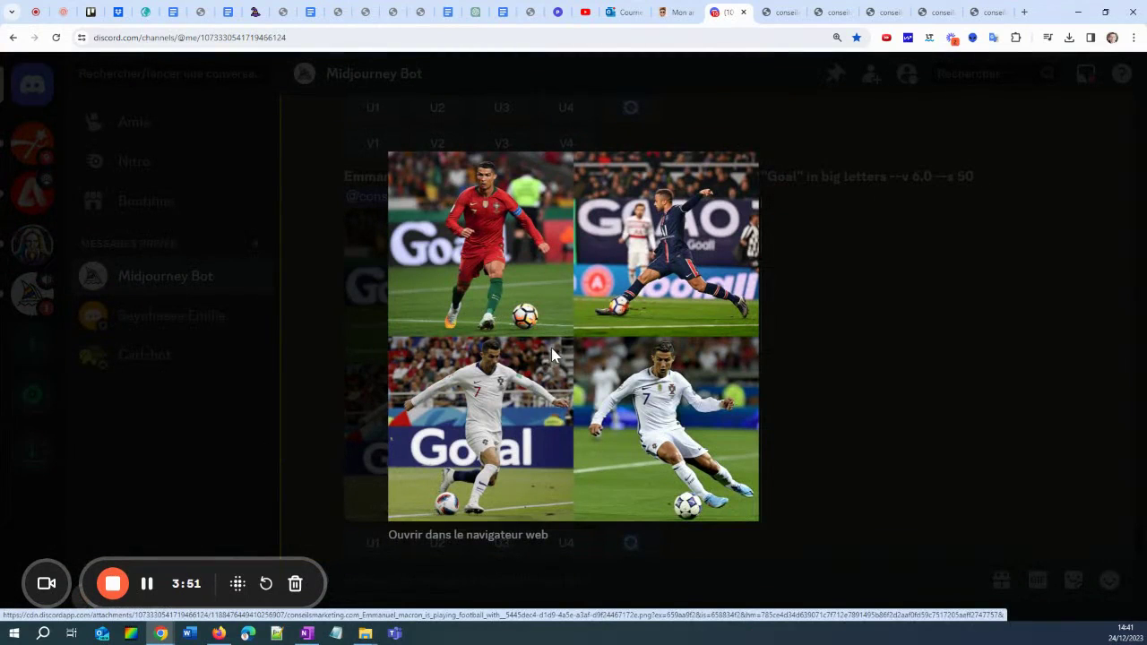
click(482, 538)
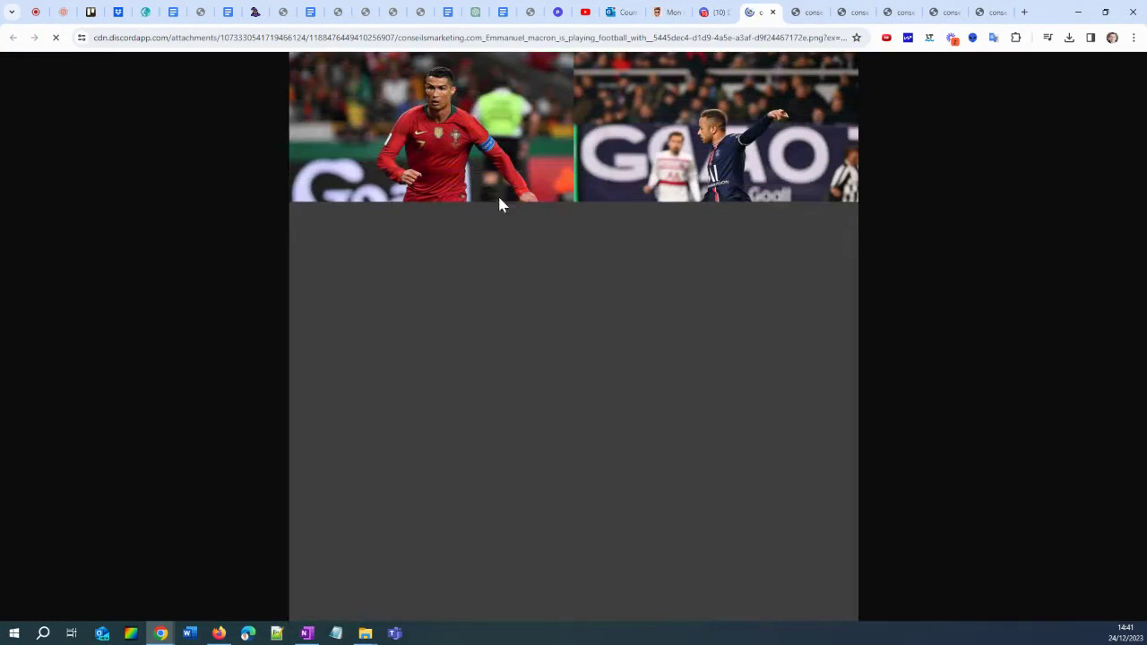
click(435, 107)
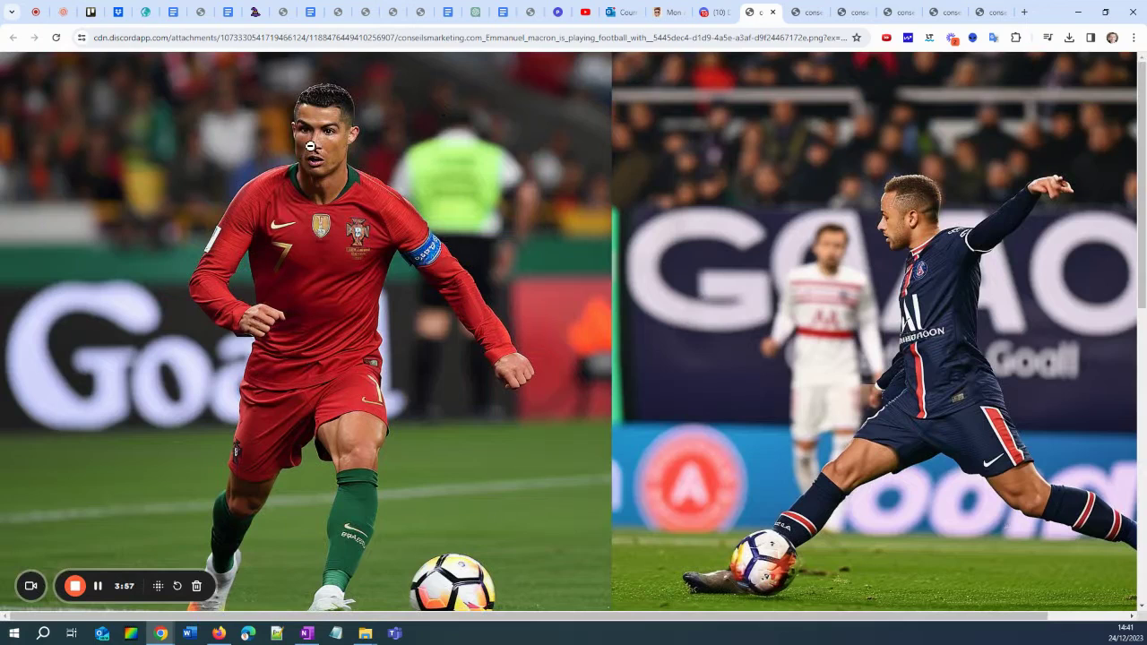
scroll(387, 300, down, 6)
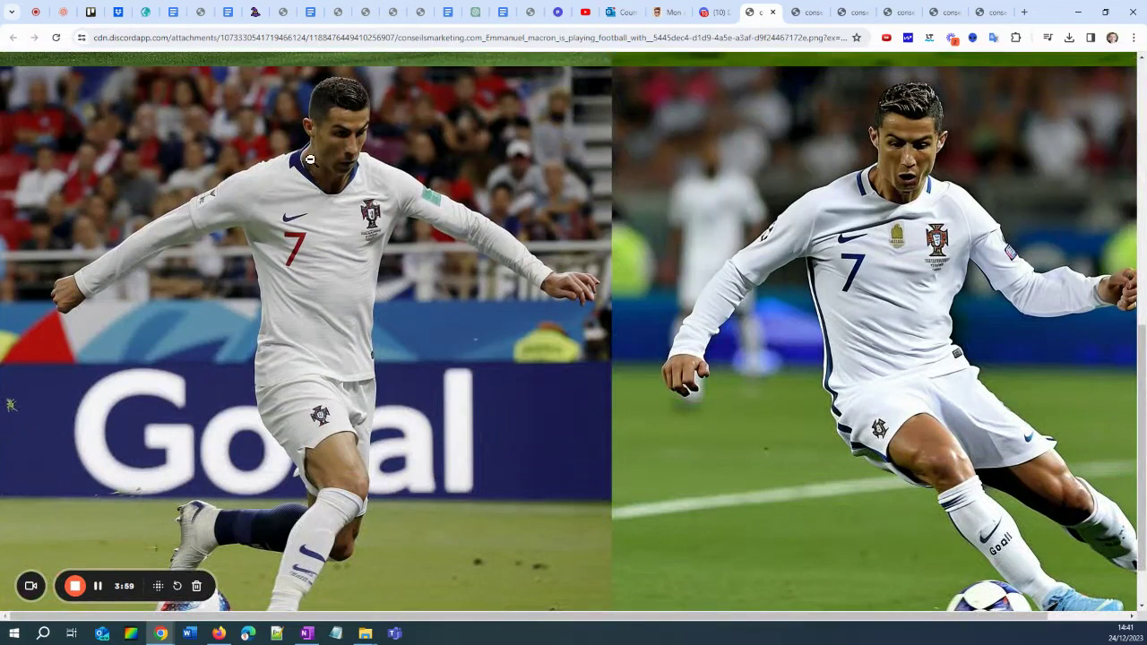
scroll(337, 144, down, 2)
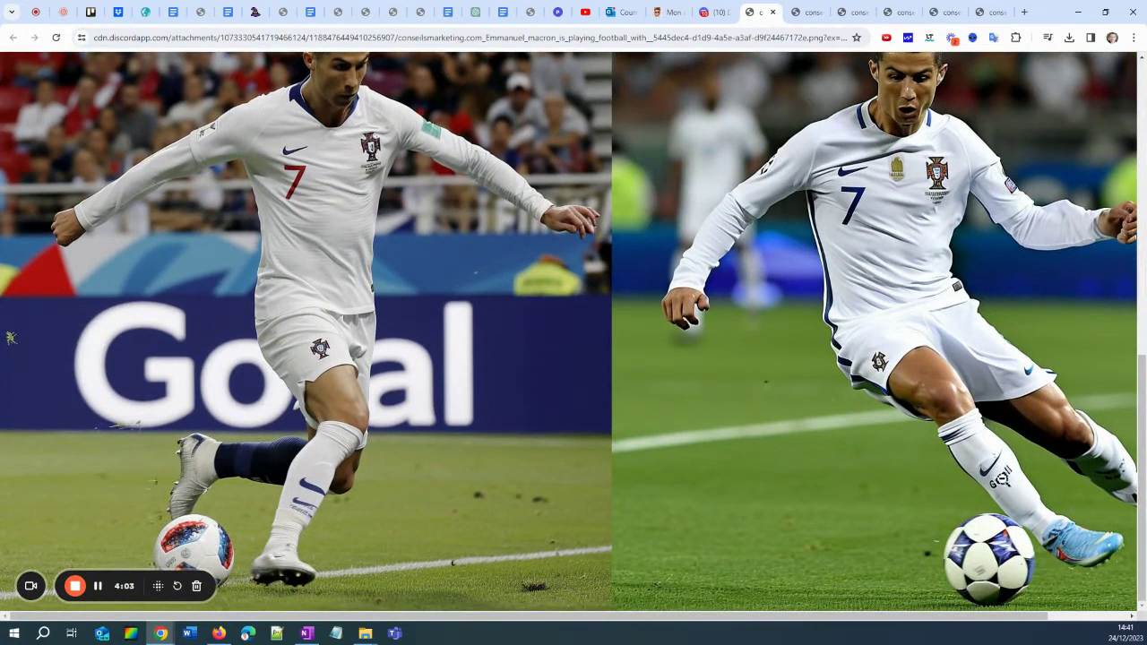
scroll(628, 451, up, 6)
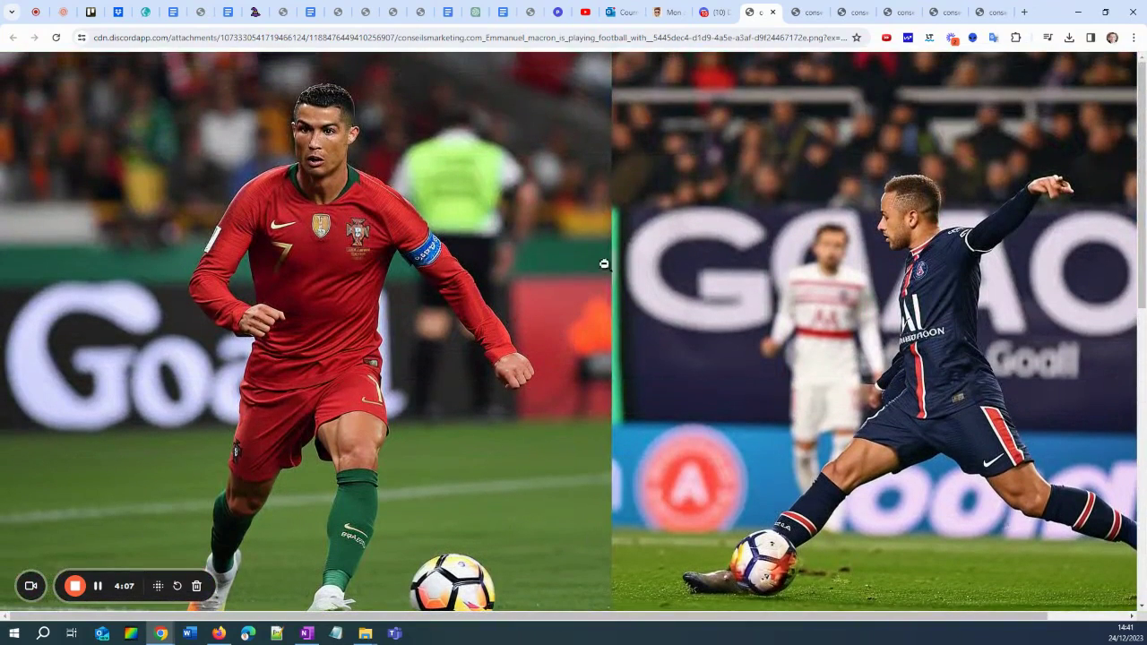
Step: Return to the conversation, close the image preview and compare the --s 750 image grid with the --s 50 one
click(714, 12)
click(889, 277)
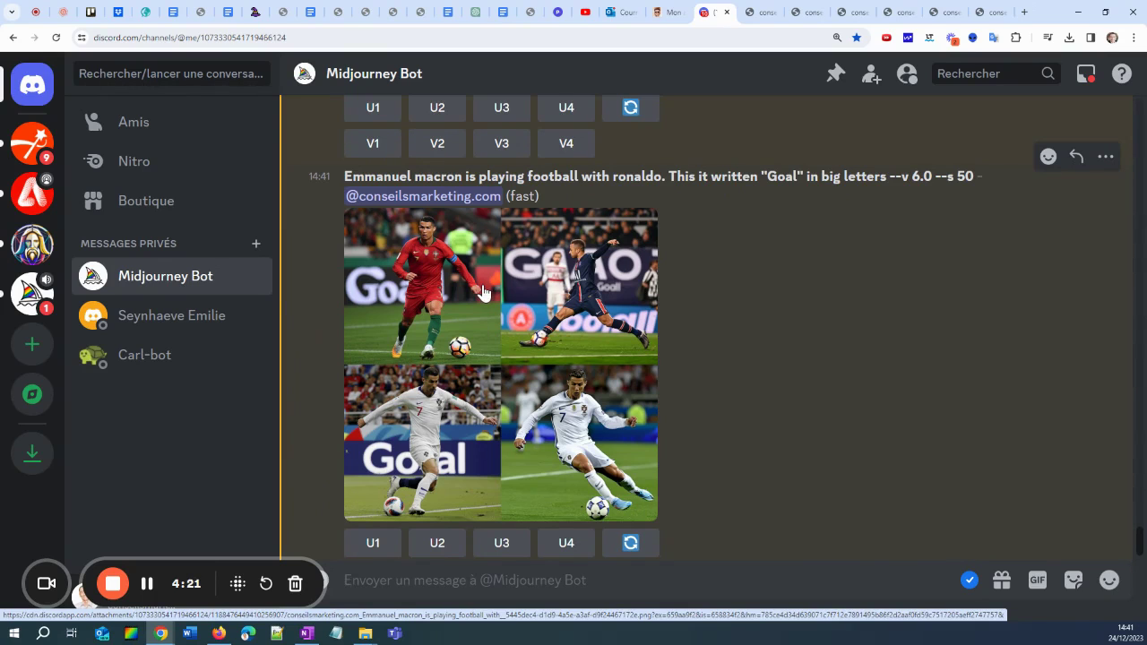
scroll(482, 292, up, 5)
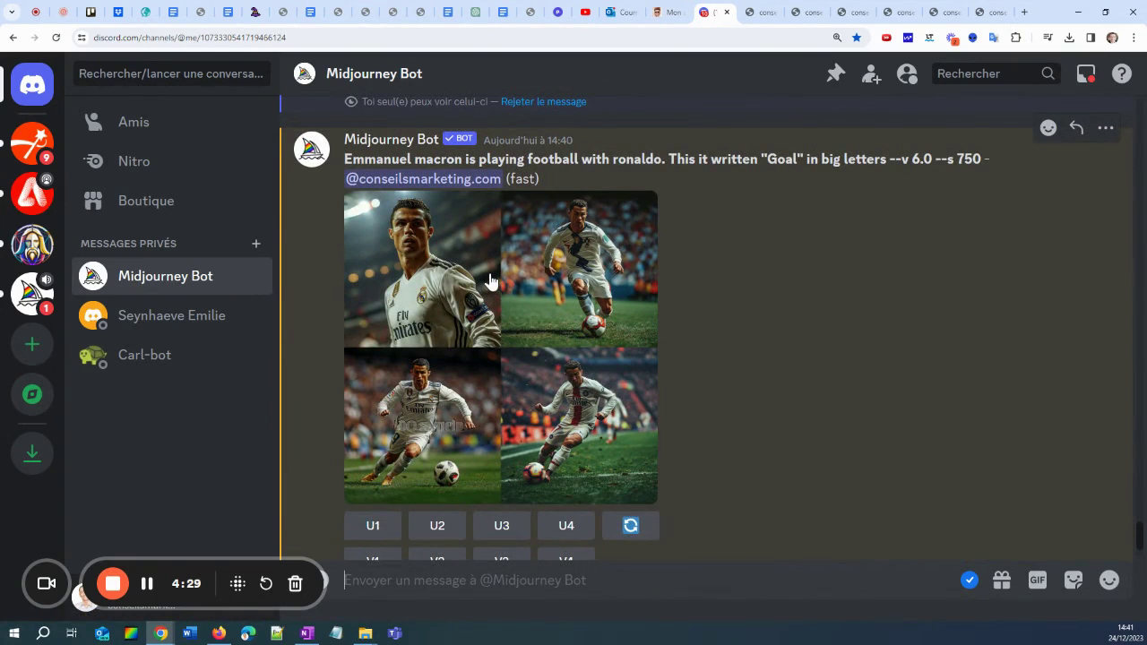
scroll(488, 280, down, 5)
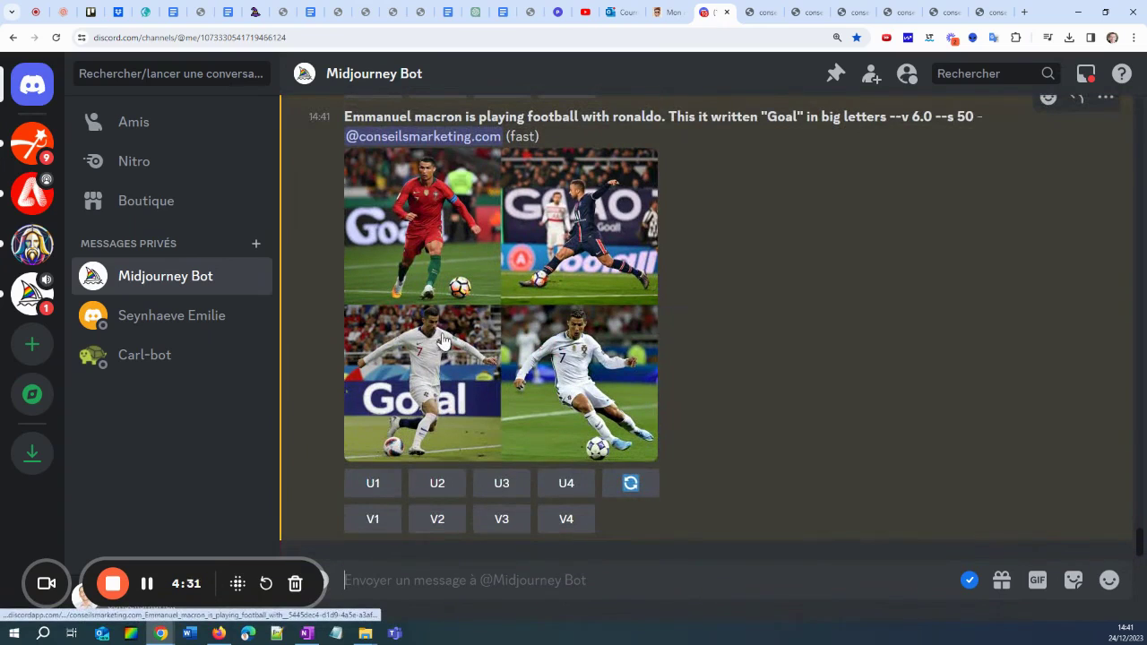